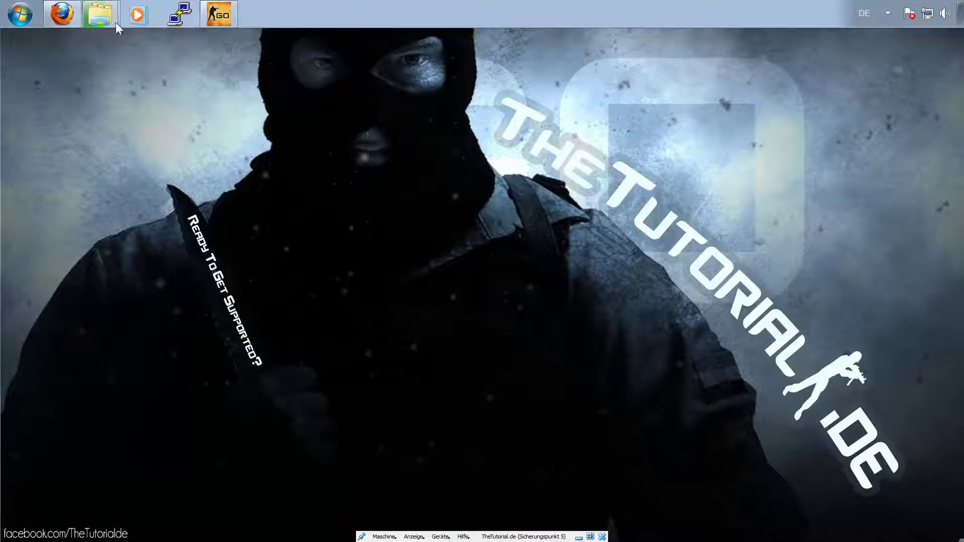
- Bring up the csgo_thetutorial server folder and look over its files
mouse_move(112, 28)
left_click(102, 45)
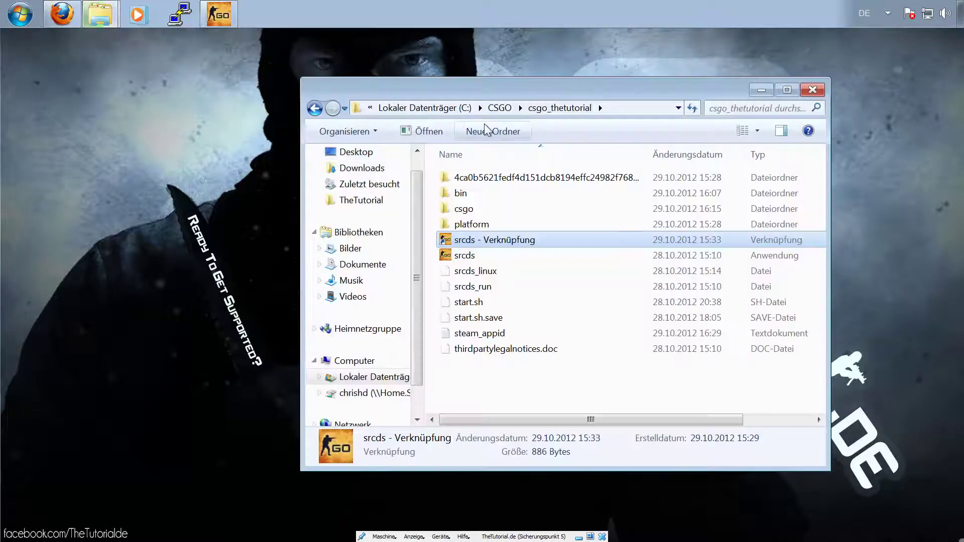
left_click_drag(466, 380, 564, 176)
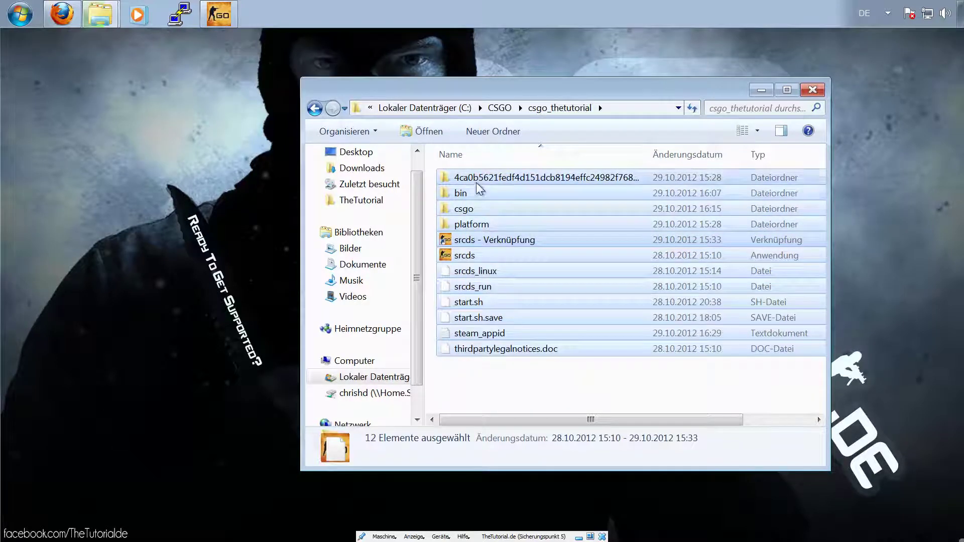
left_click(492, 365)
left_click_drag(440, 362, 669, 163)
left_click(526, 246)
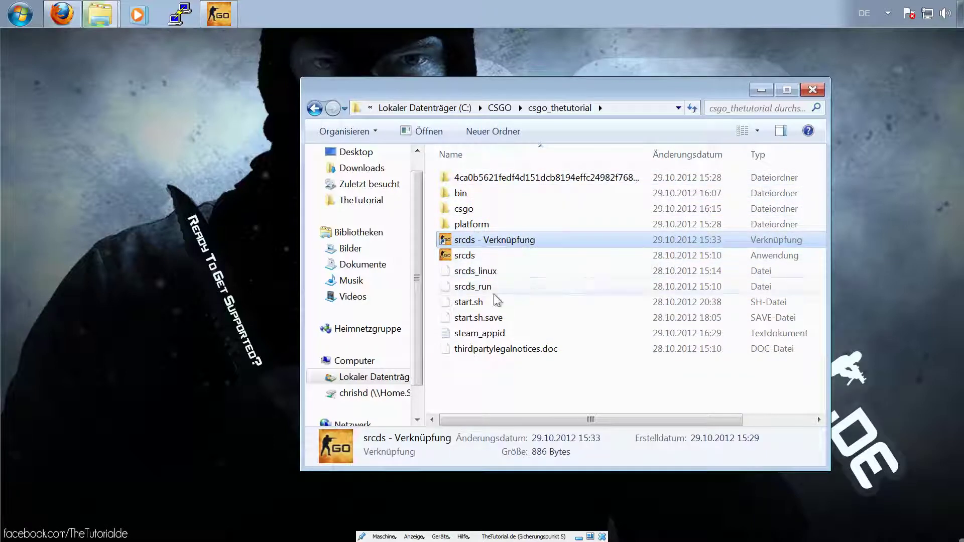
left_click_drag(453, 387, 582, 185)
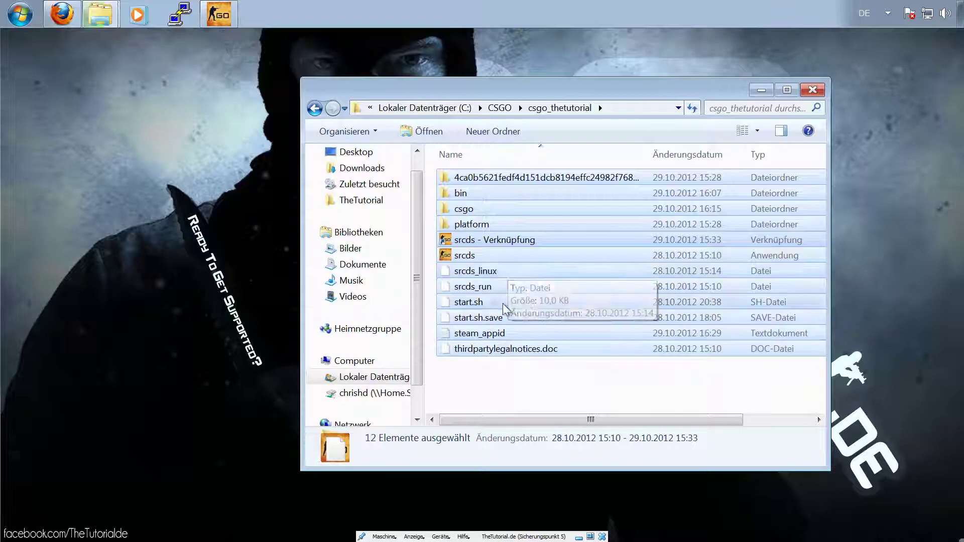
left_click(507, 361)
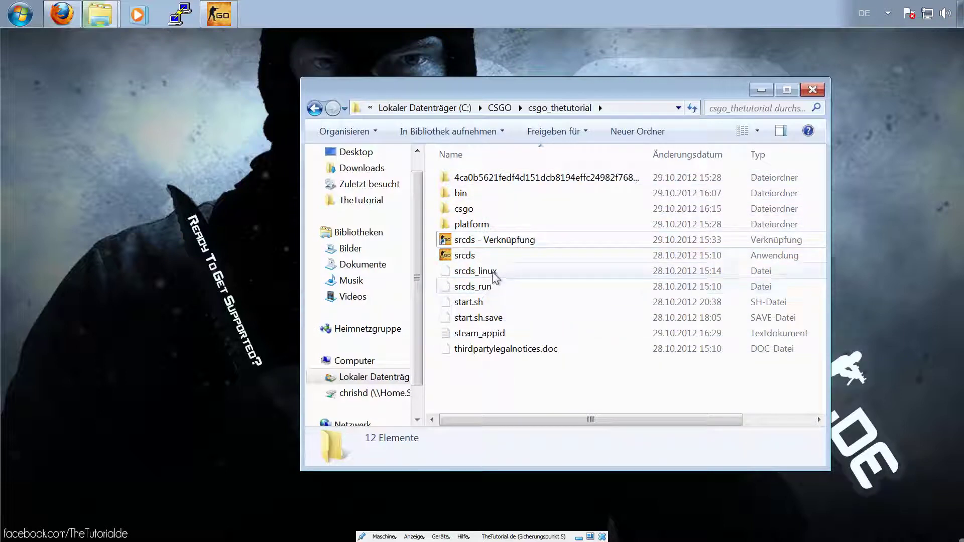
- List the loaded plugins in the CS:GO server console with plugin_print, and minimize the console and server folder windows
left_click(233, 19)
left_click_drag(306, 100, 553, 131)
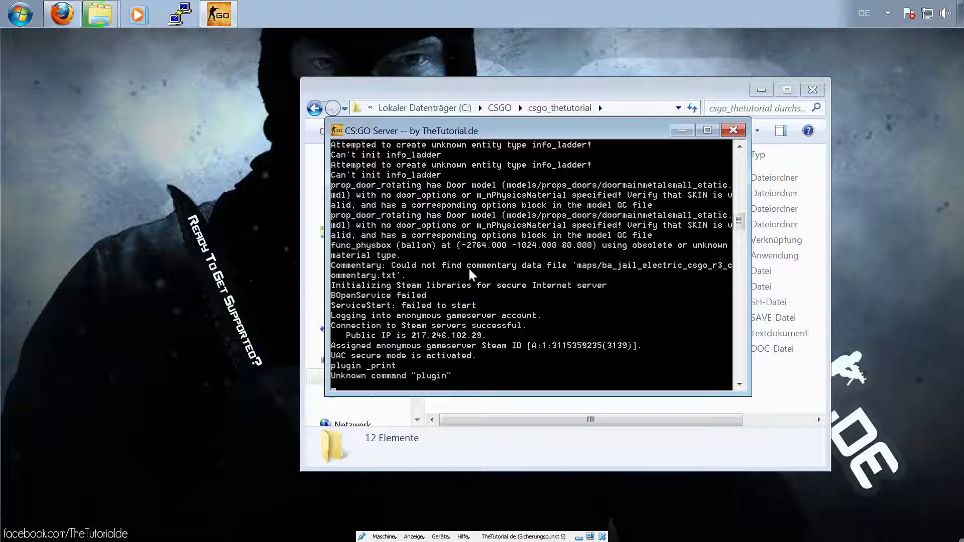
type("gin_print")
key("Return")
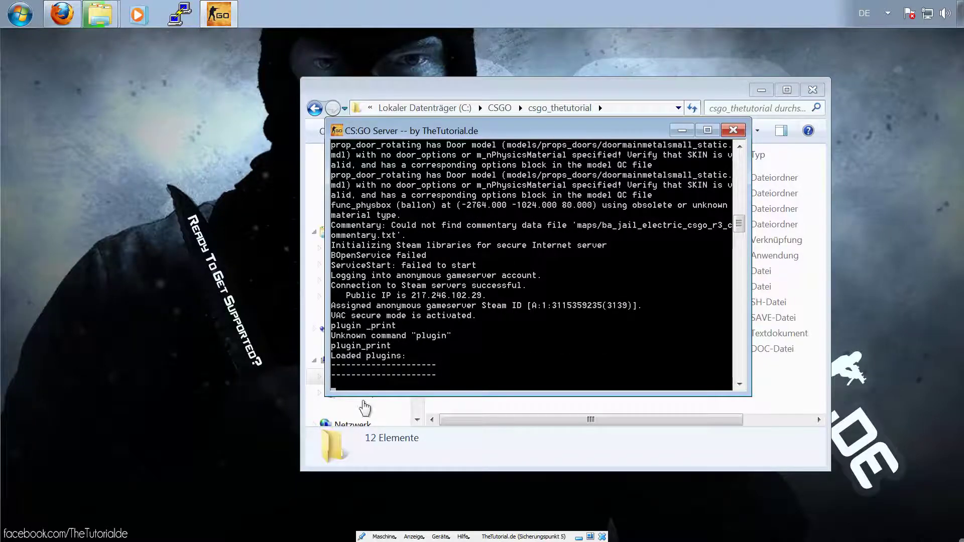
left_click(682, 131)
left_click(762, 90)
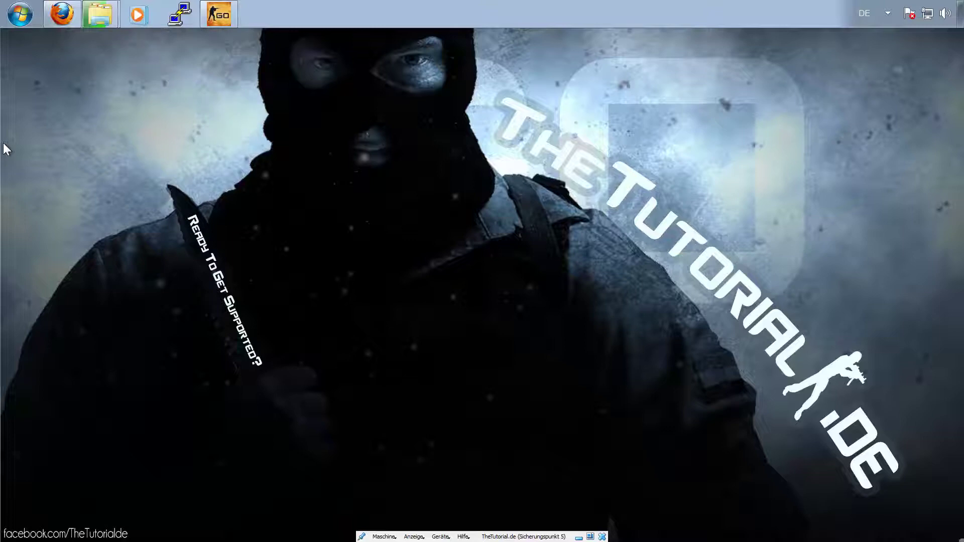
- Download the Windows build mmsource-1.9.1-hg798 from the Metamod:Source snapshots page in Firefox and save it to the Desktop
left_click(62, 14)
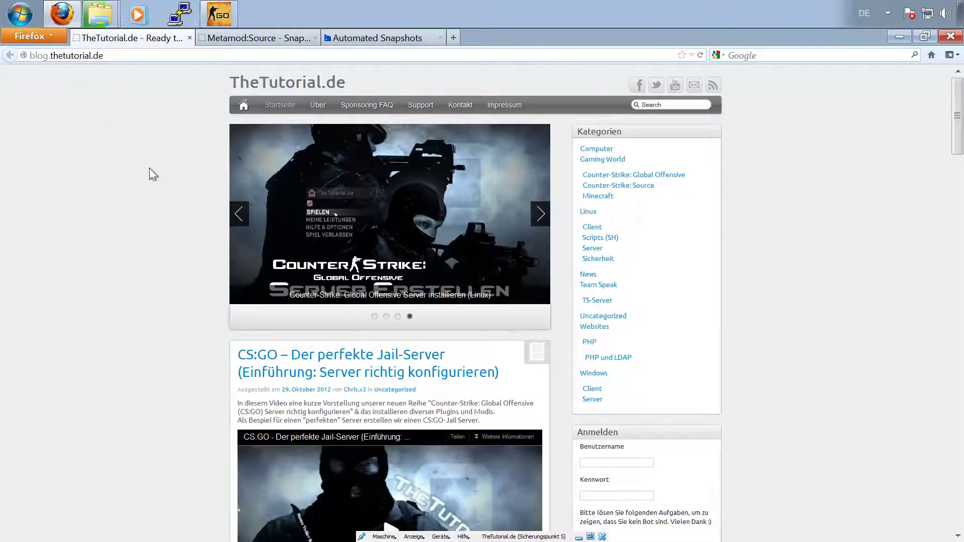
key("ctrl+Tab")
left_click(182, 56)
left_click(191, 53)
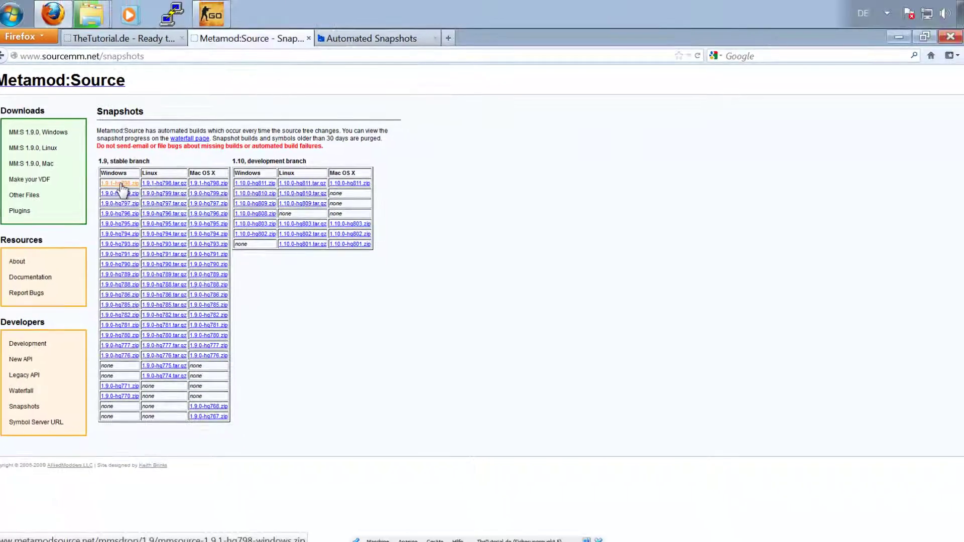
left_click(120, 186)
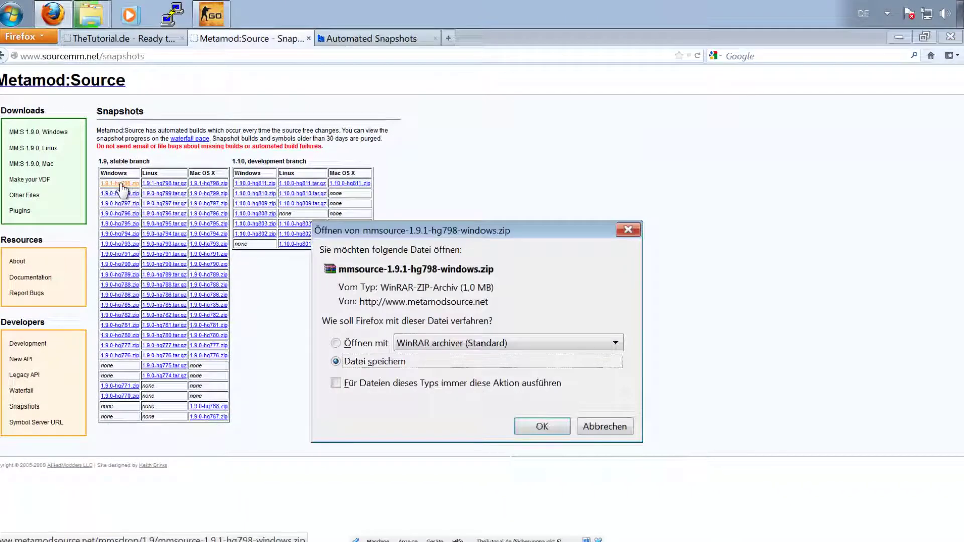
left_click(542, 427)
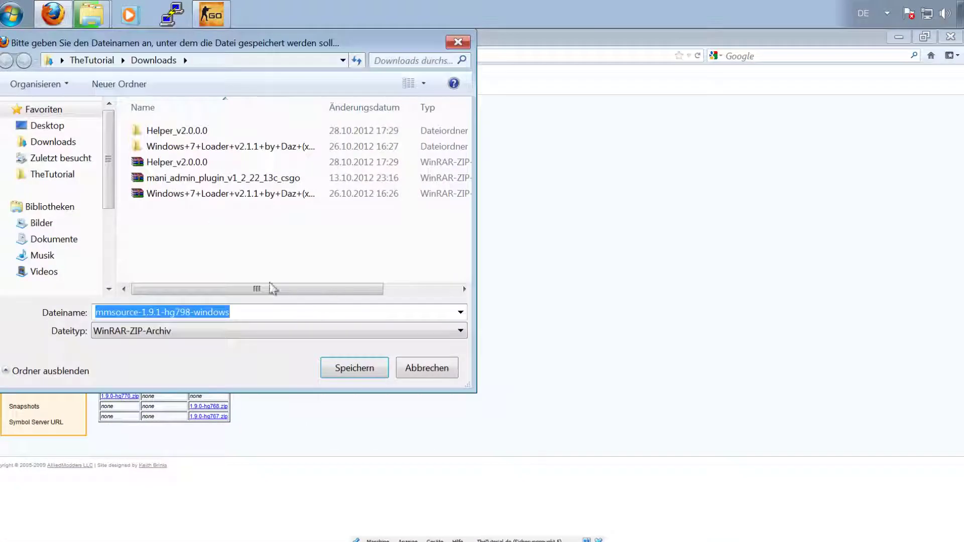
left_click(44, 129)
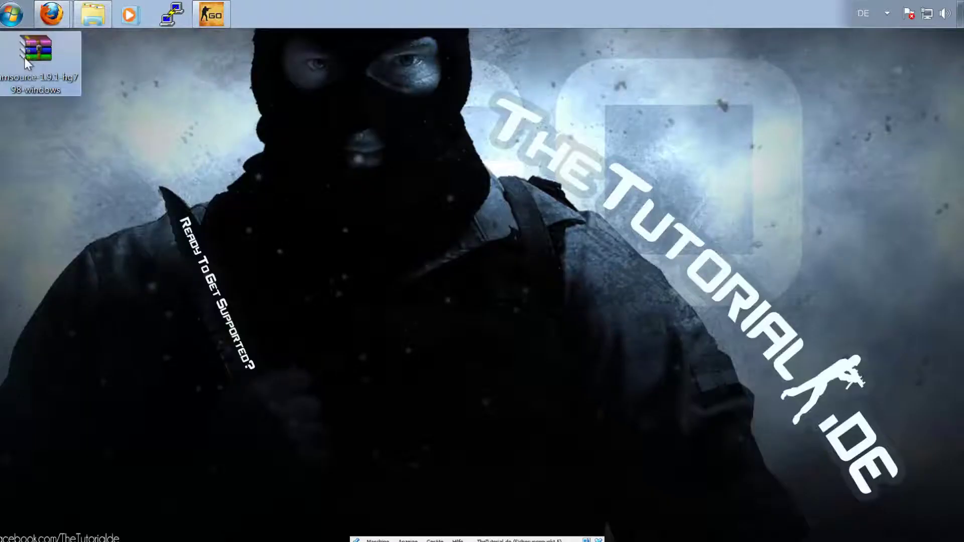
- Extract the mmsource archive into its own folder and dock the extracted folder's window to one half of the screen
right_click(31, 56)
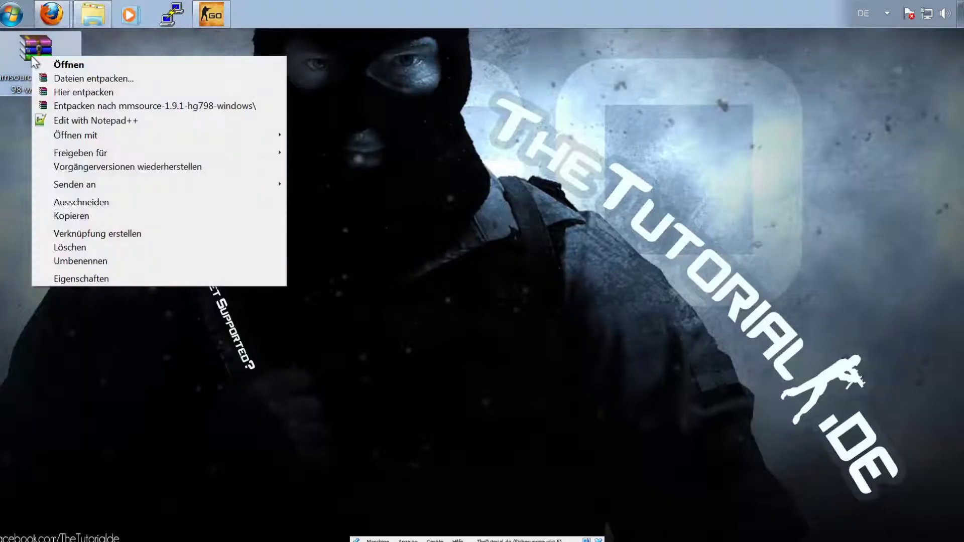
left_click(95, 107)
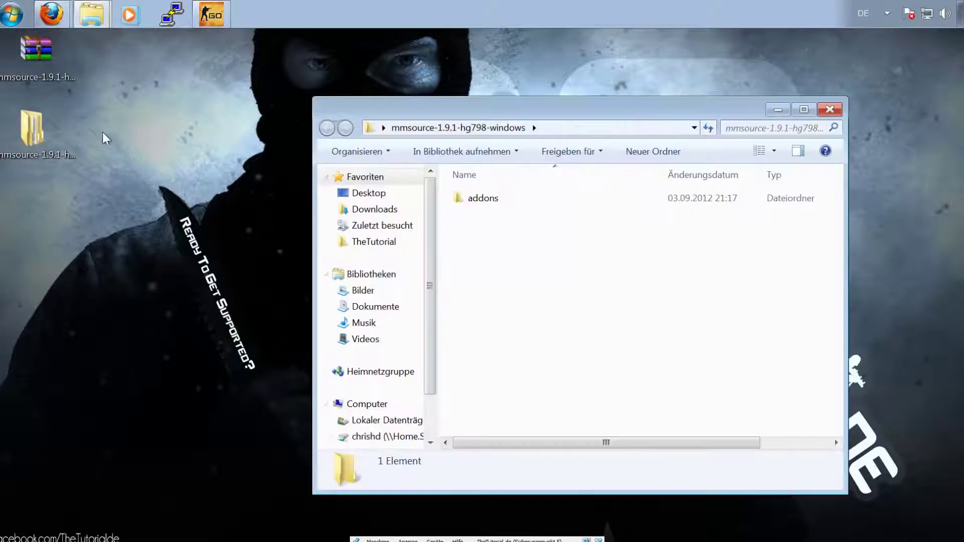
left_click_drag(470, 111, 163, 79)
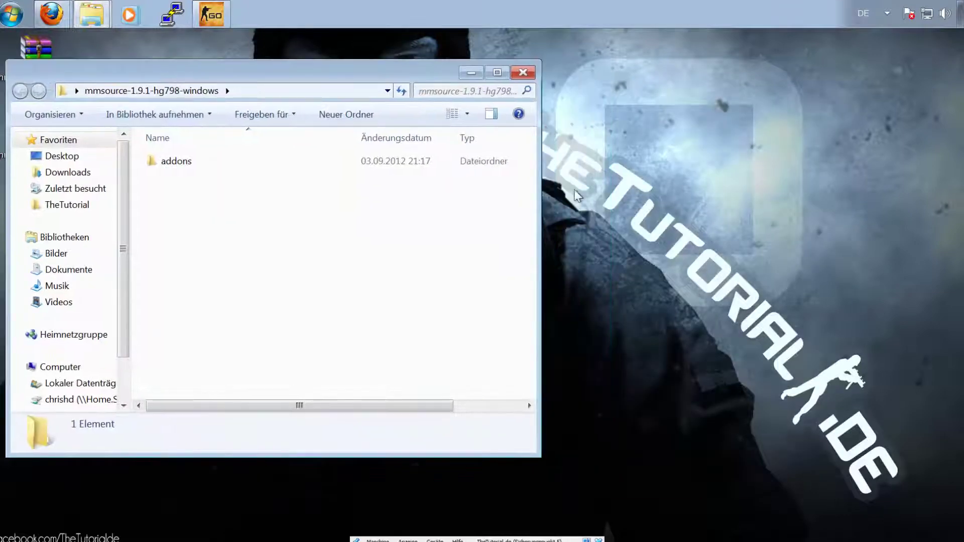
left_click_drag(417, 73, 1, 73)
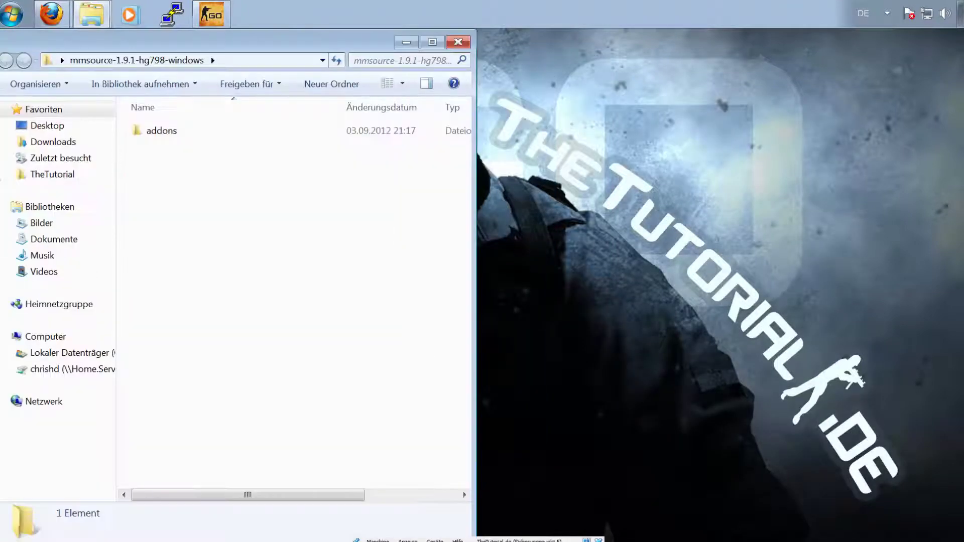
- Dock a second Explorer window beside the extracted folder and open C:\CSGO\csgo_thetutorial in it
mouse_move(86, 8)
left_click(126, 47)
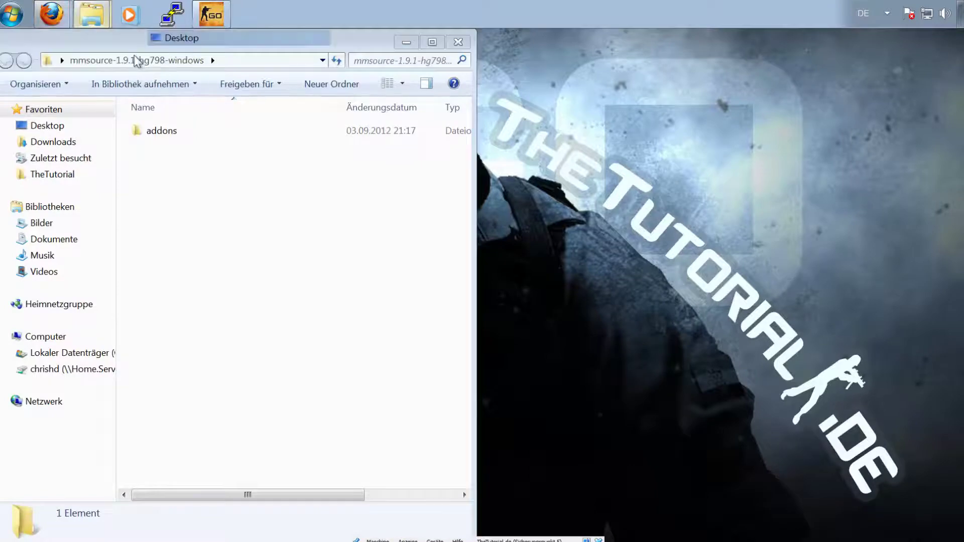
key("super+Right")
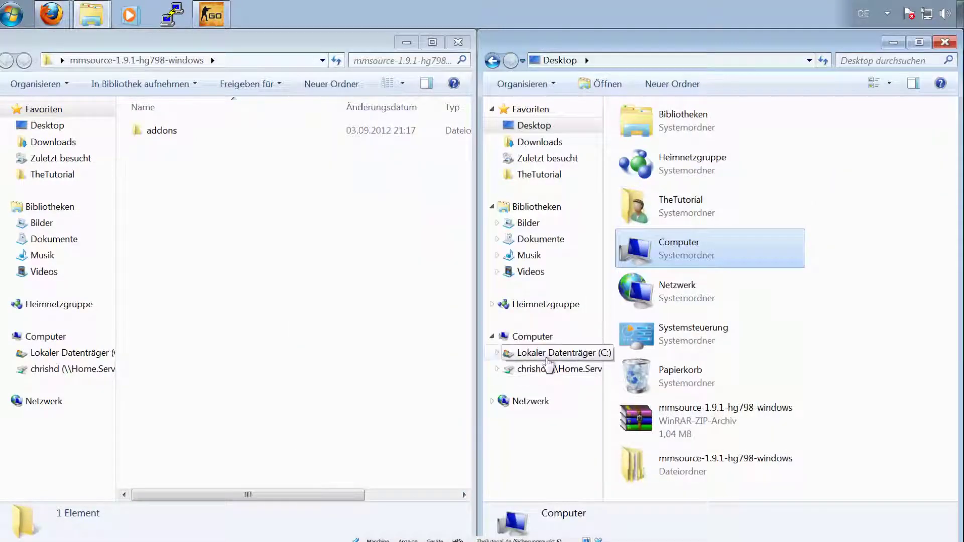
left_click(552, 353)
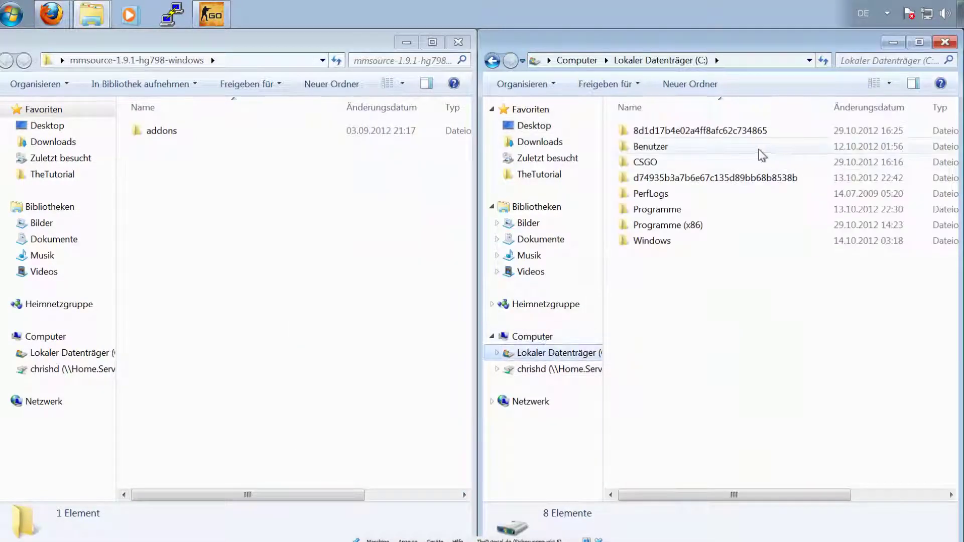
left_click(673, 169)
double_click(673, 166)
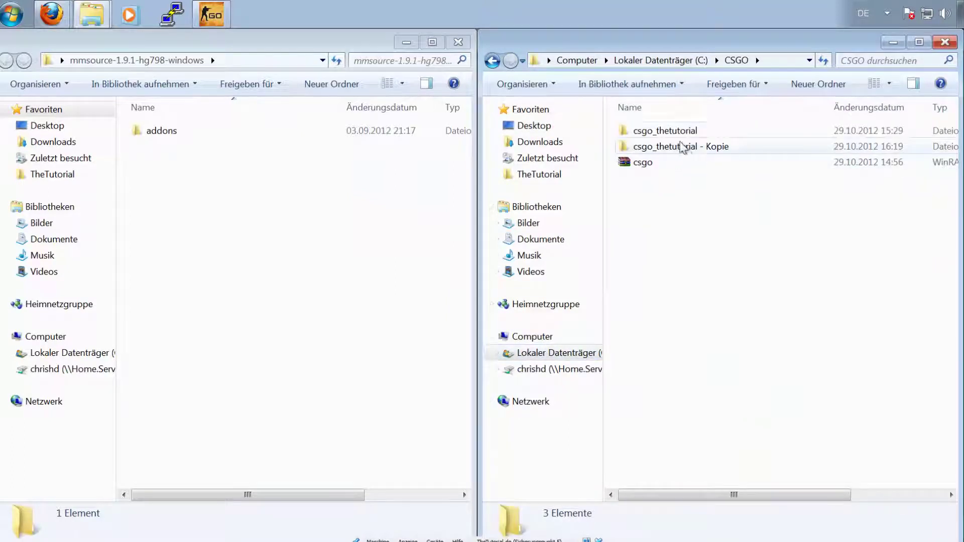
double_click(680, 132)
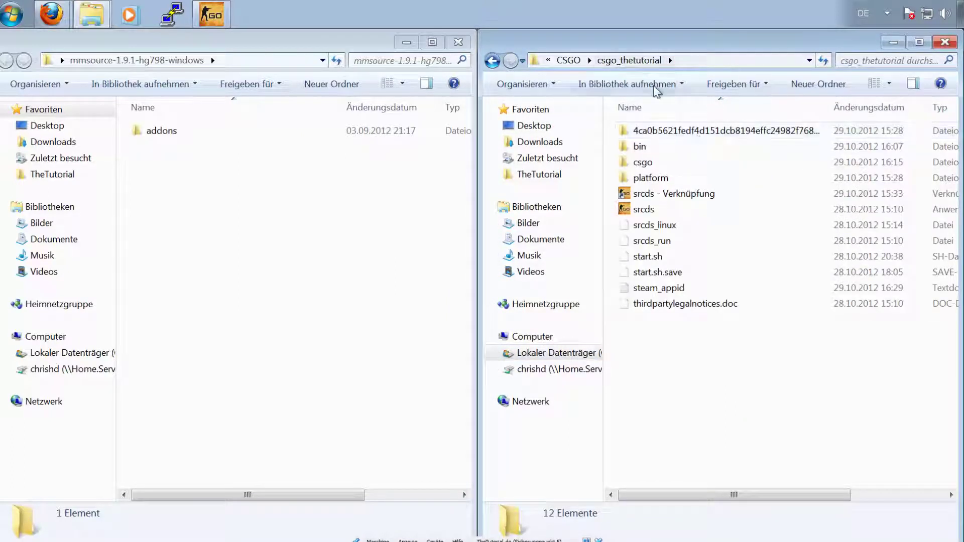
left_click_drag(667, 380, 804, 111)
left_click(703, 337)
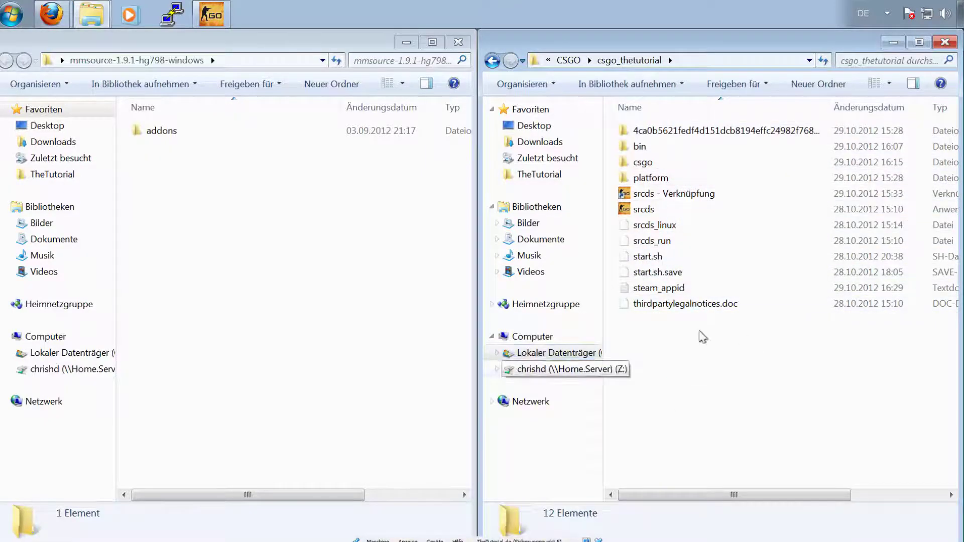
- Move the addons folder from the extracted mmsource folder into the server's csgo folder
left_click(176, 134)
double_click(648, 163)
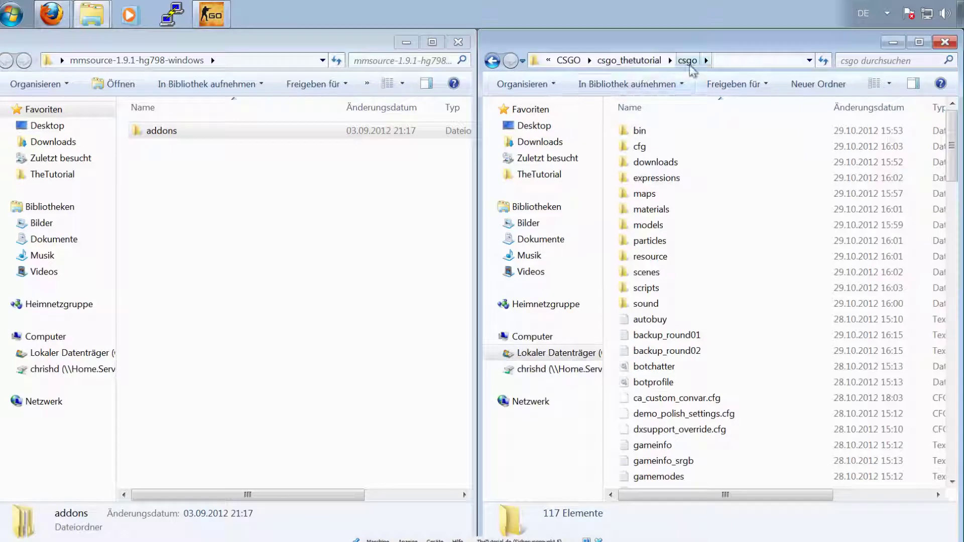
left_click(191, 132)
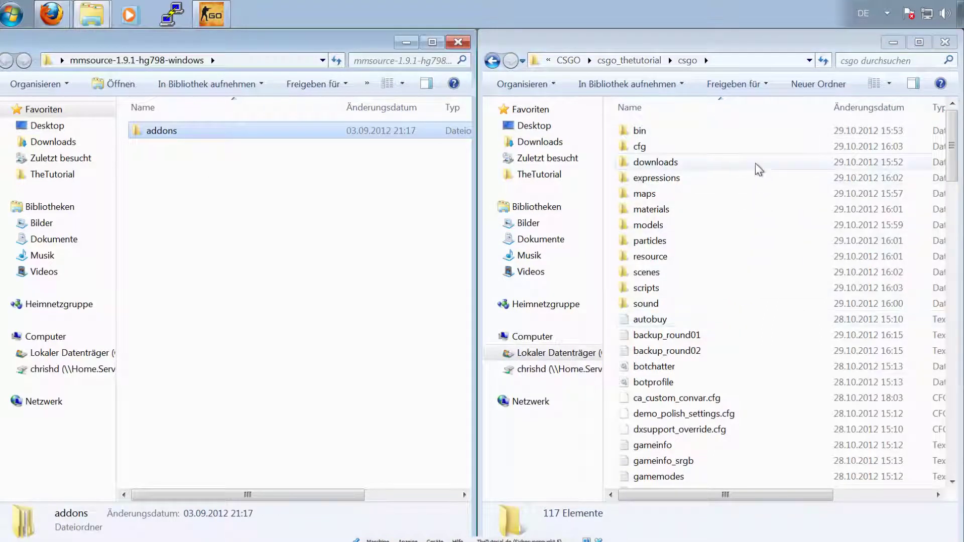
left_click(723, 445)
left_click_drag(254, 126, 778, 442)
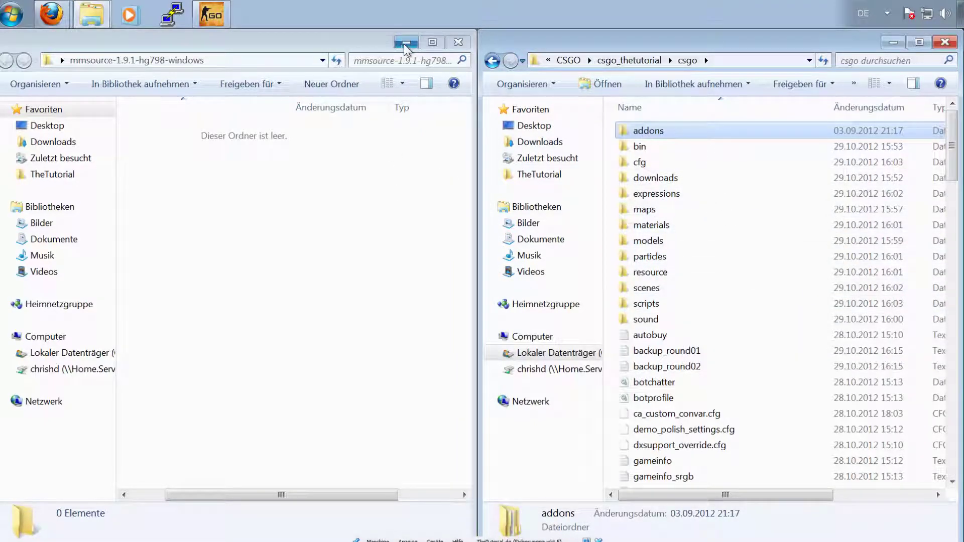
- Check the contents of the server's addons folder, return to csgo, and minimize the extracted mmsource window
double_click(648, 131)
double_click(655, 133)
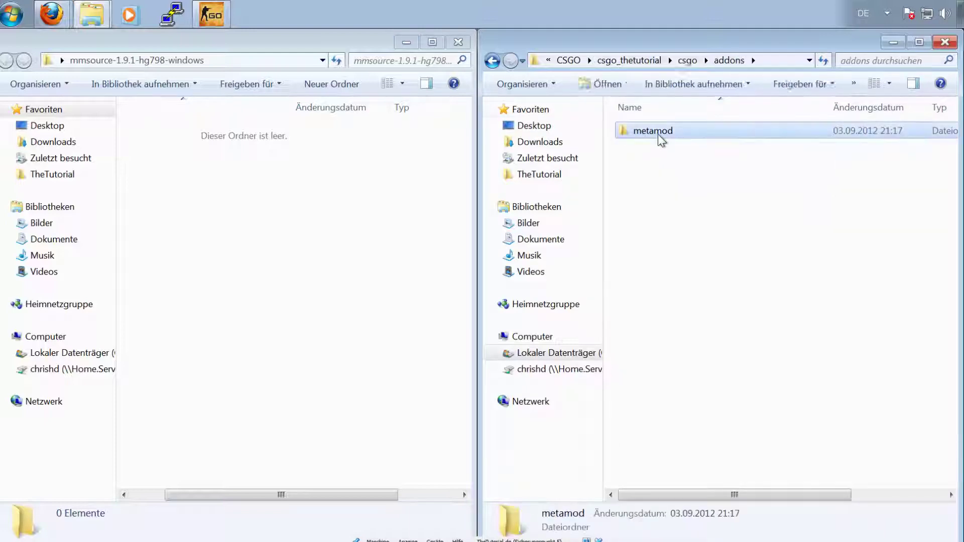
left_click(492, 59)
left_click(492, 59)
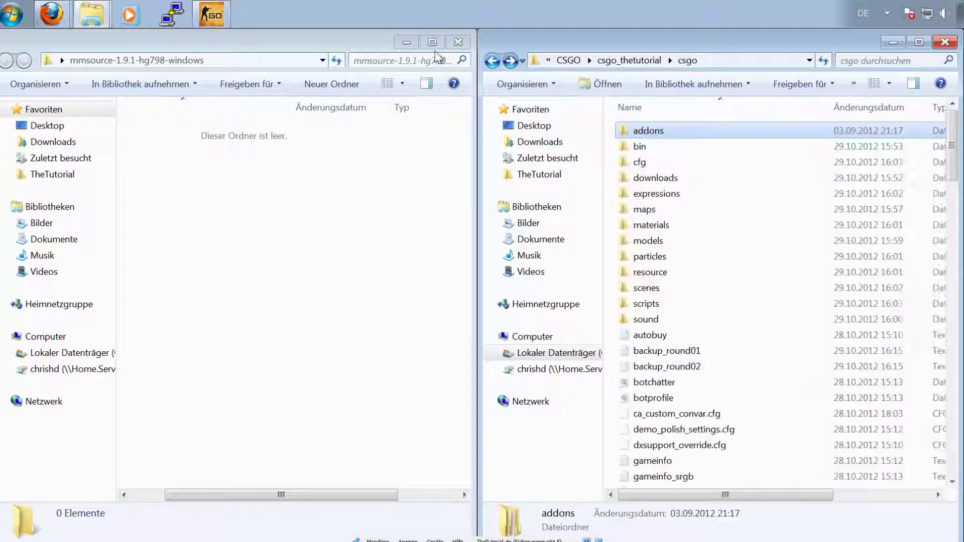
left_click(406, 43)
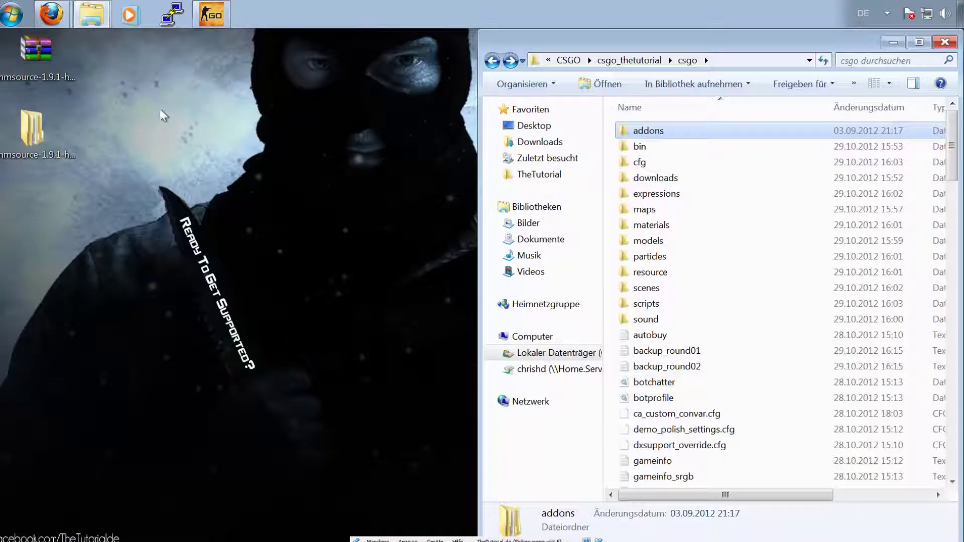
- Switch to Firefox, open the Metamod:Source page for making a VDF file, and choose Counter-Strike: Global Offensive as the game
mouse_move(51, 14)
left_click(58, 49)
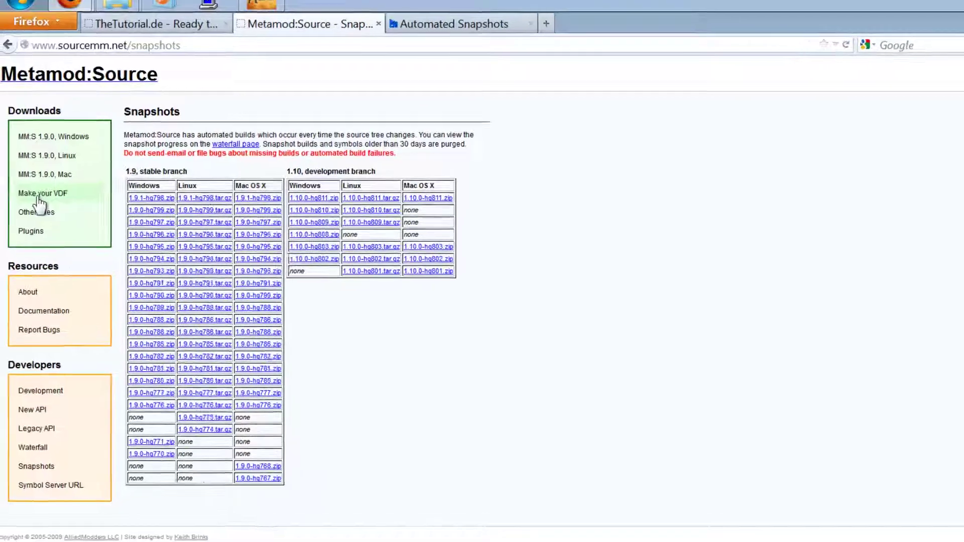
left_click(39, 198)
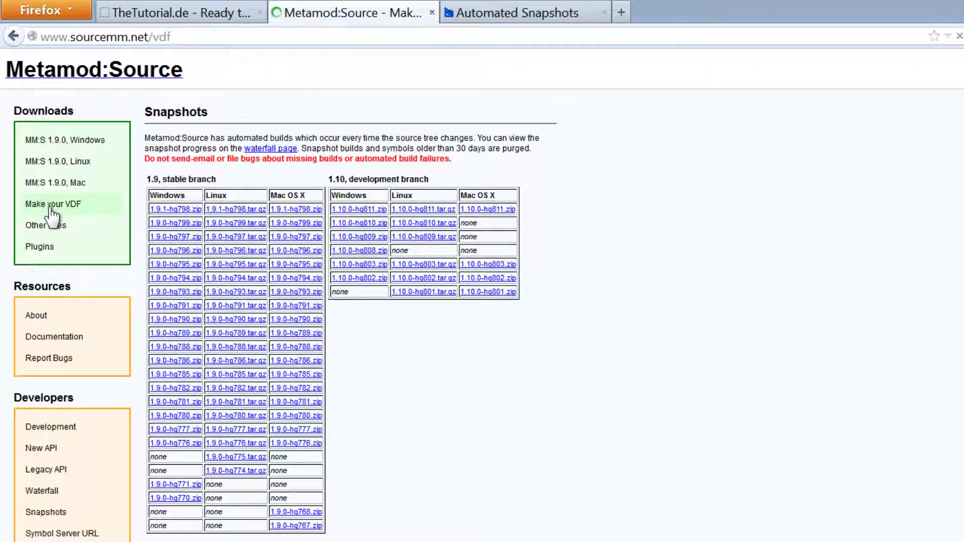
left_click(234, 151)
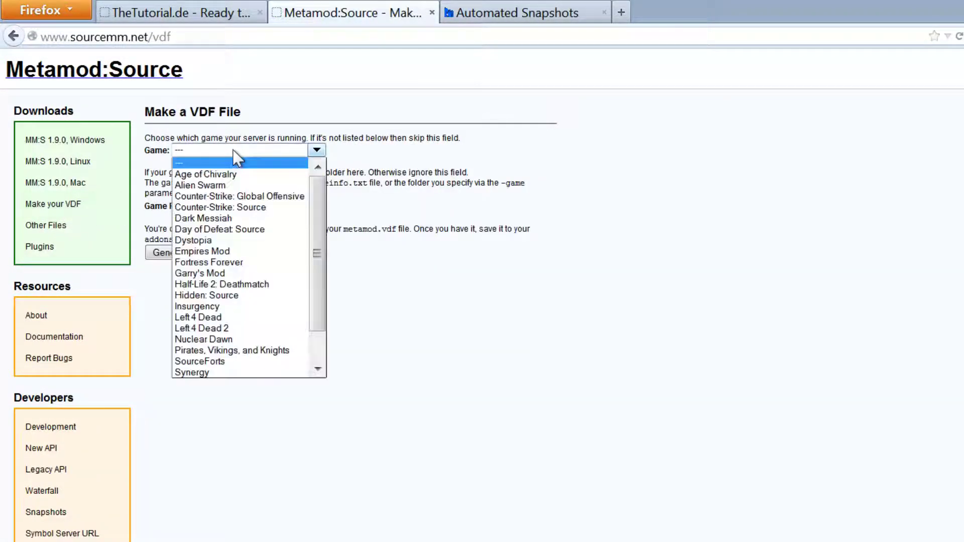
left_click(286, 198)
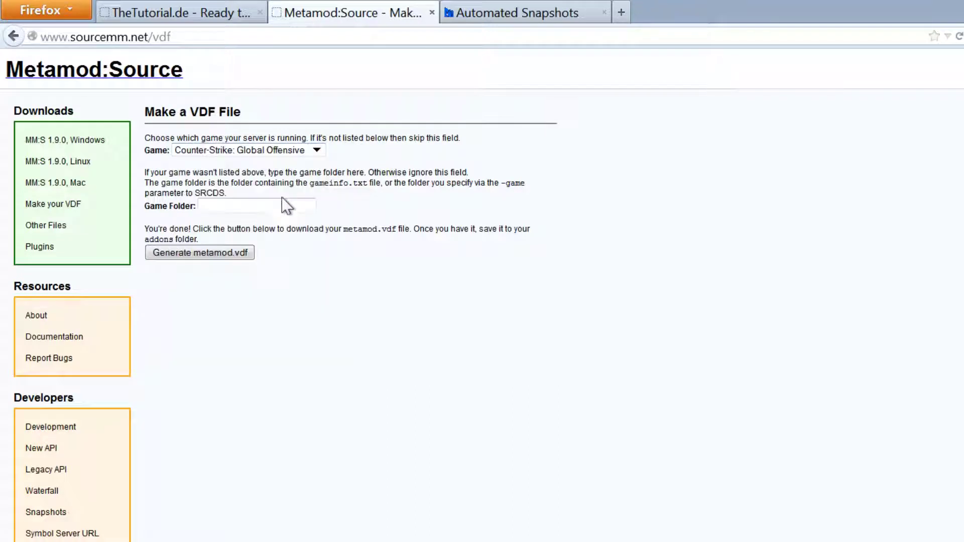
- Generate the metamod.vdf file and save it to the Desktop
left_click(225, 254)
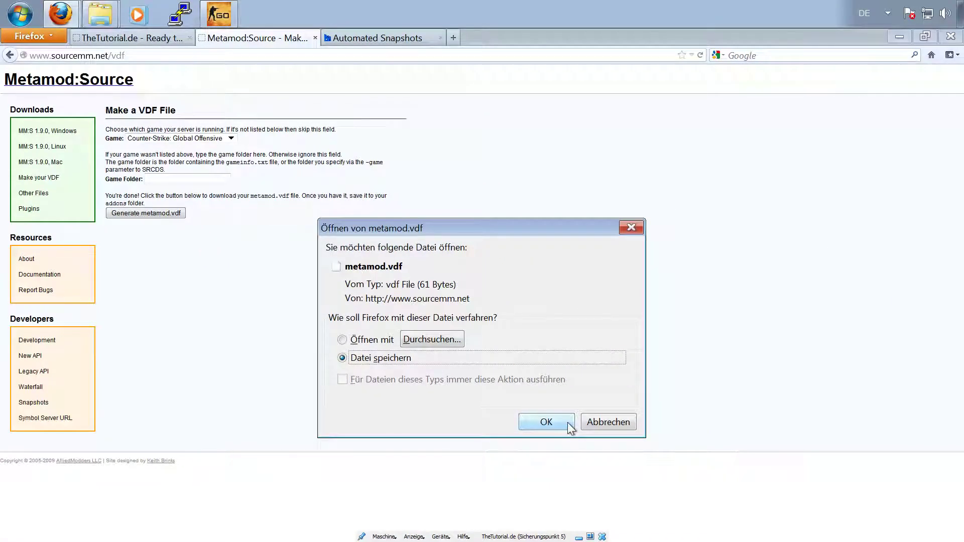
left_click(568, 425)
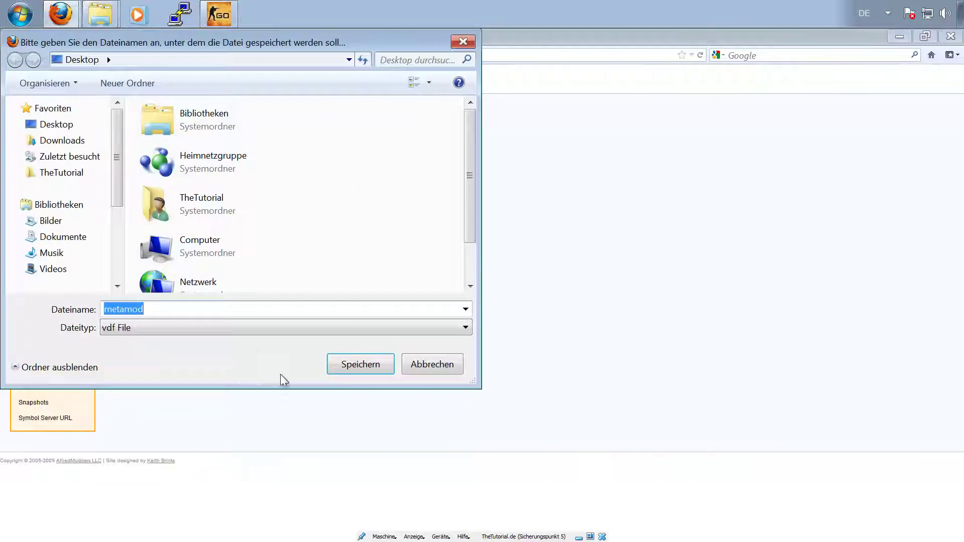
left_click(387, 373)
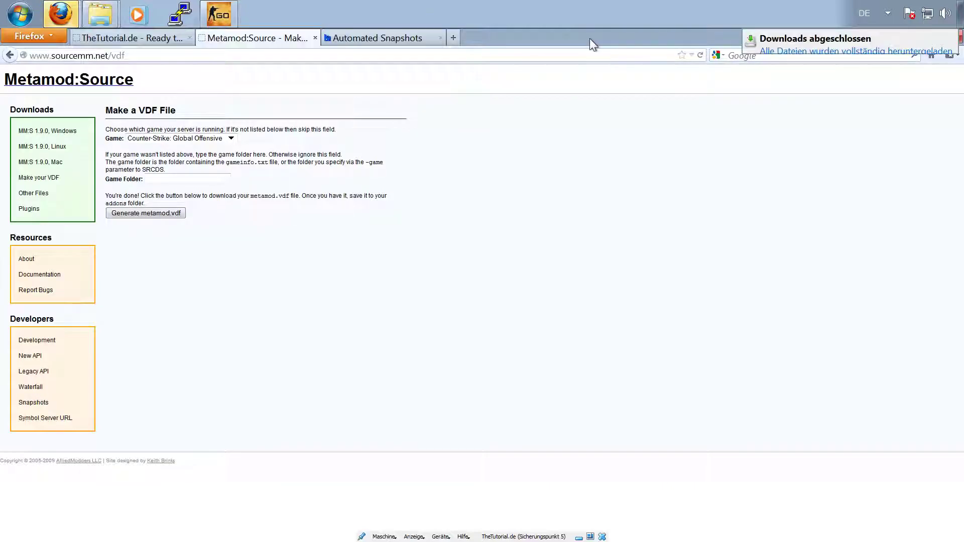
- Move metamod.vdf from the Desktop into the server's csgo\addons folder and check the folder's path
key("super")
key("super+d")
left_click(38, 211)
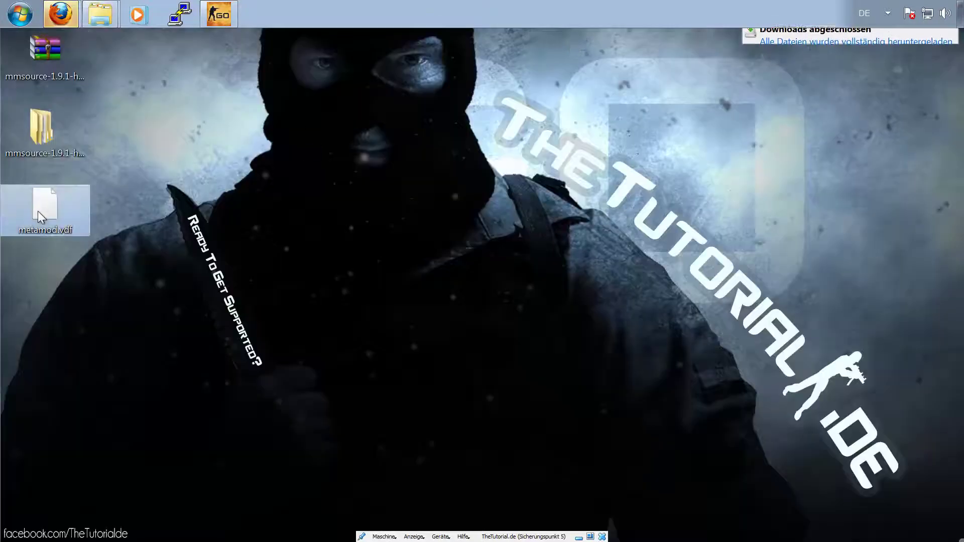
left_click(100, 14)
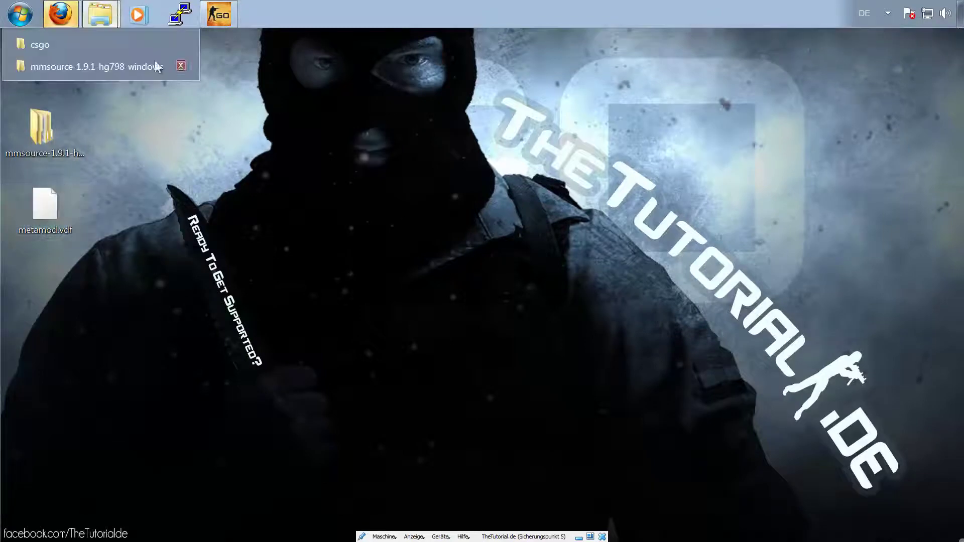
left_click(112, 45)
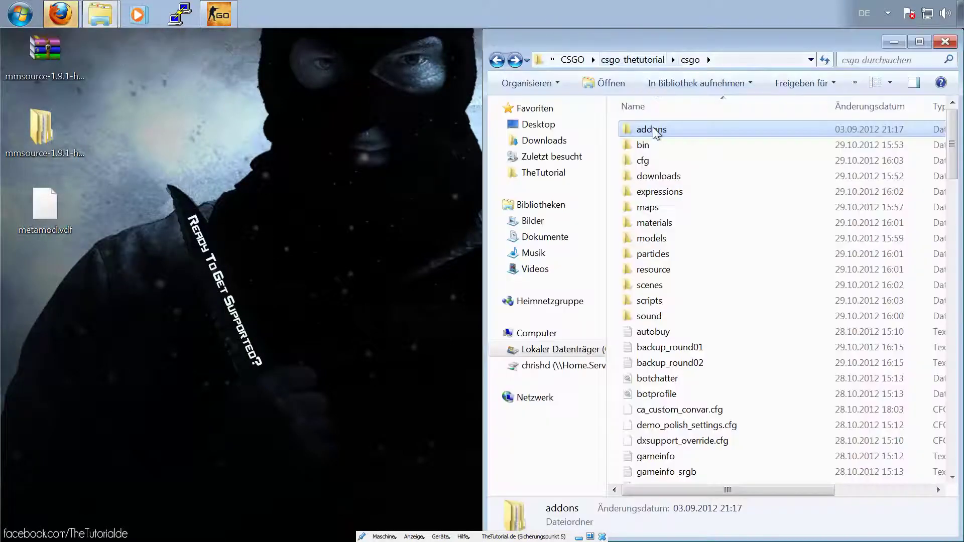
double_click(662, 134)
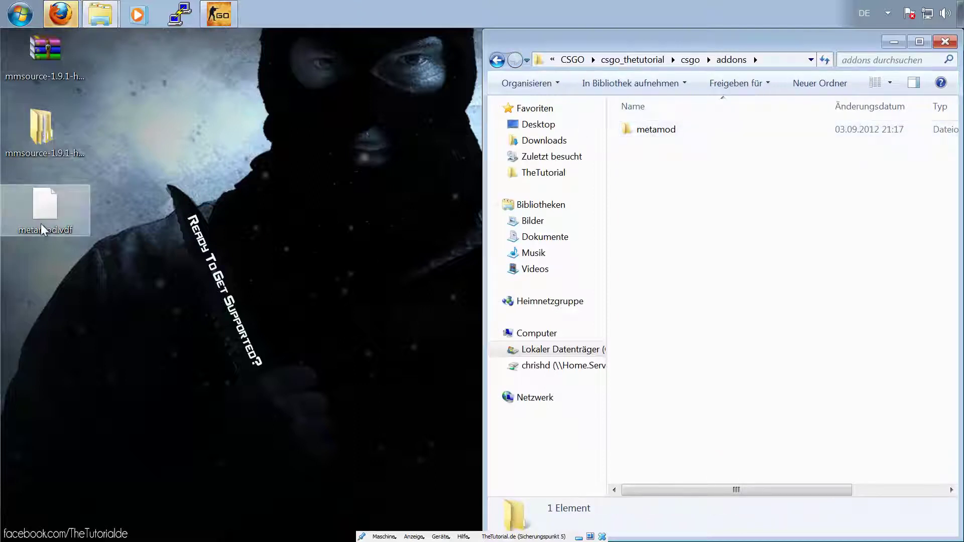
left_click_drag(43, 210, 781, 194)
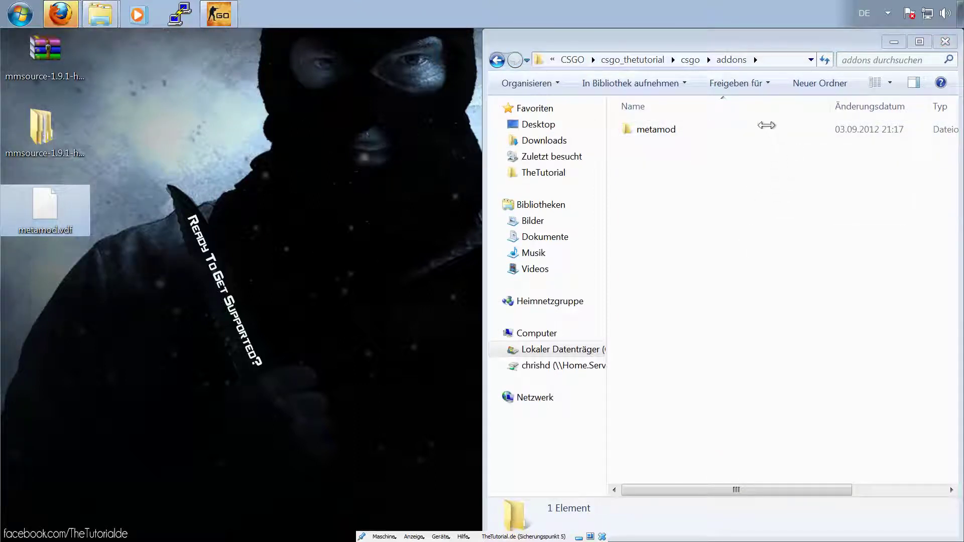
left_click(753, 60)
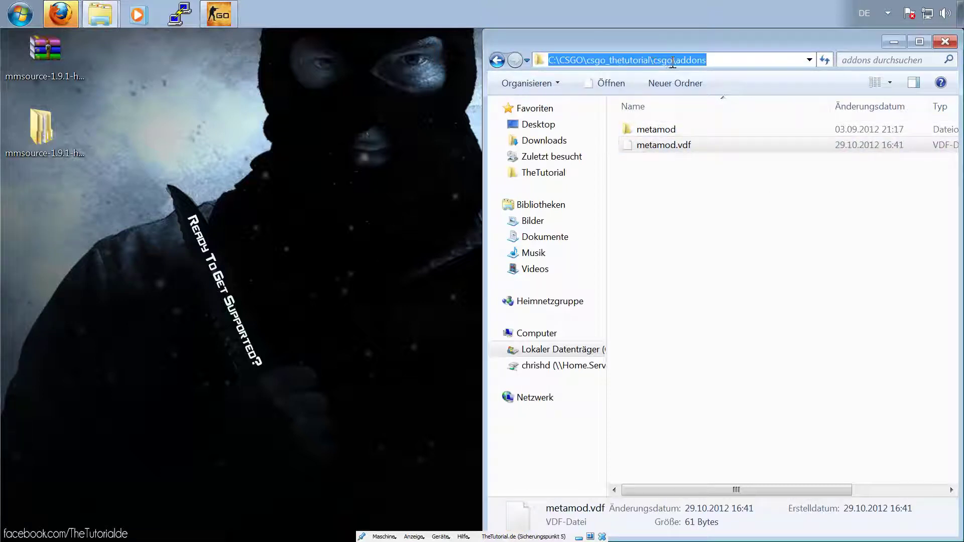
left_click(688, 162)
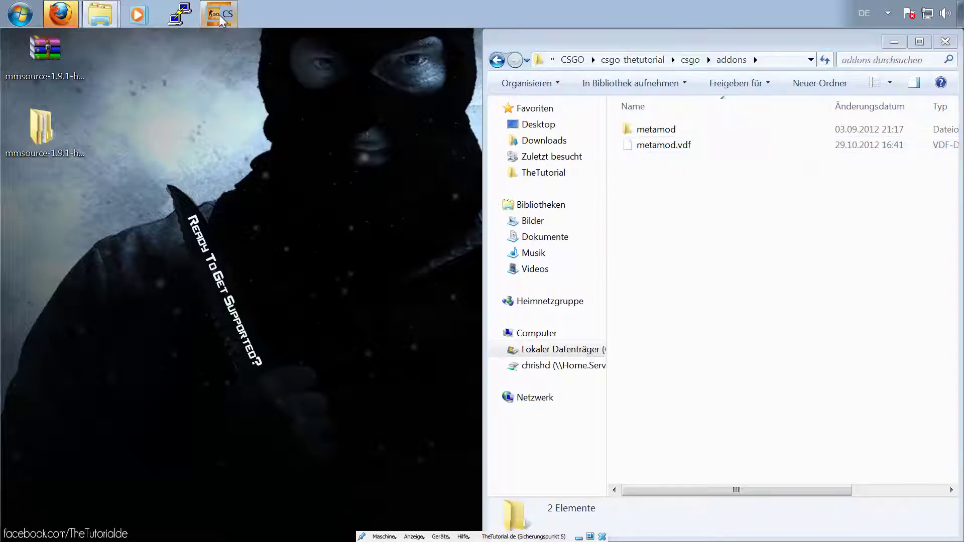
- Shut down the running CS:GO server with the exit command in its console
left_click(220, 20)
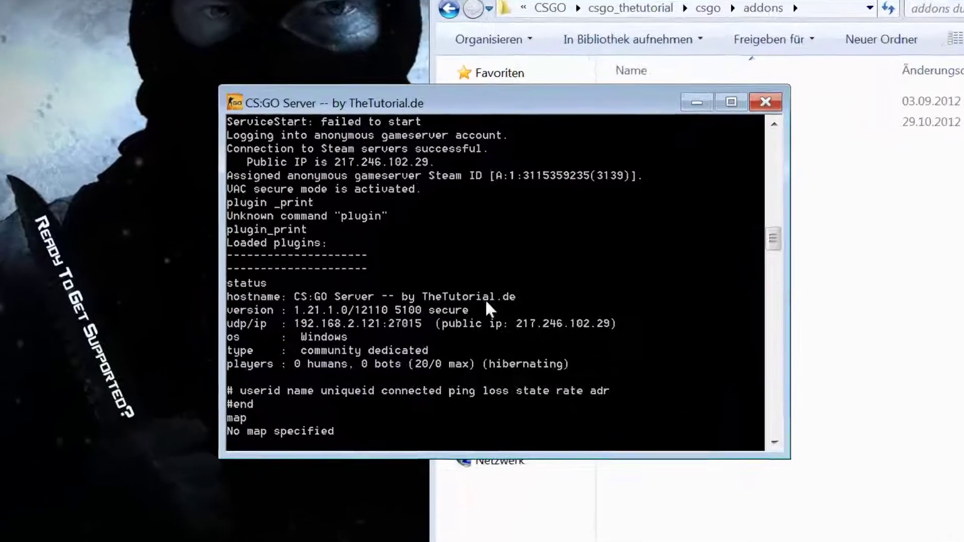
type("exi")
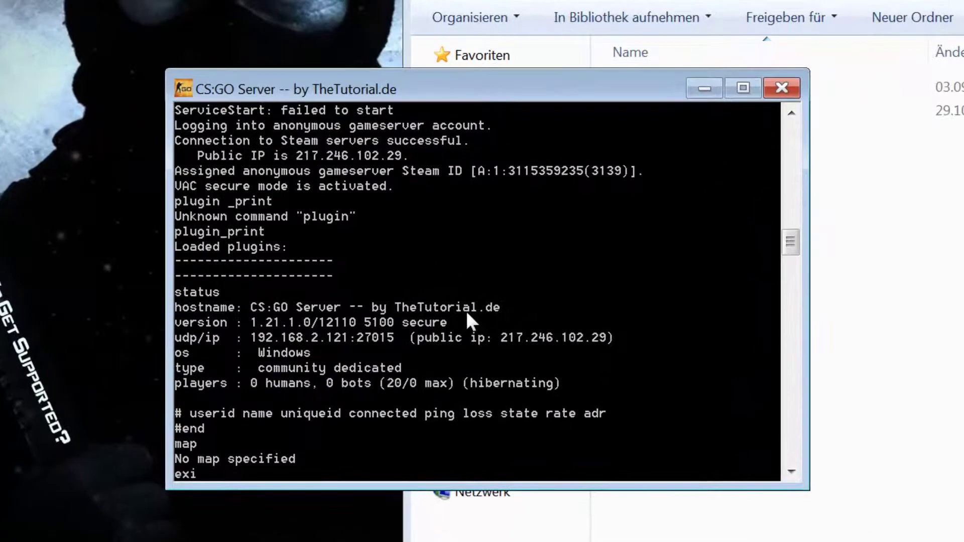
type("t")
key("Return")
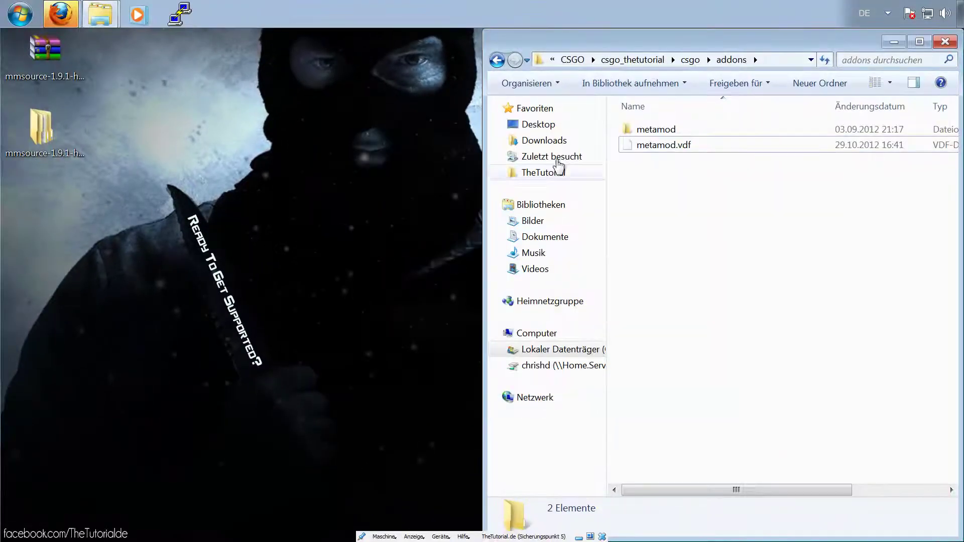
- Go up to the csgo_thetutorial folder and start the server from the srcds shortcut
left_click(690, 60)
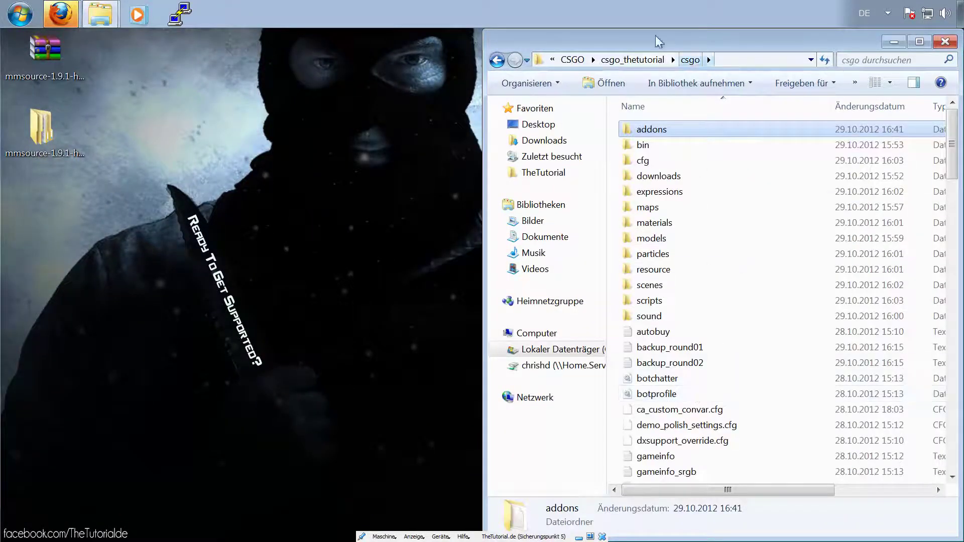
left_click(648, 59)
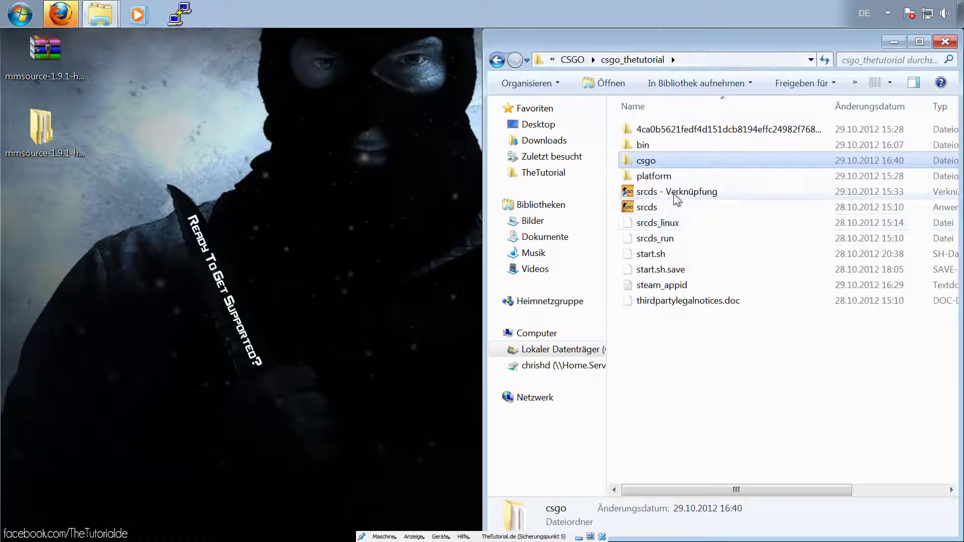
double_click(678, 198)
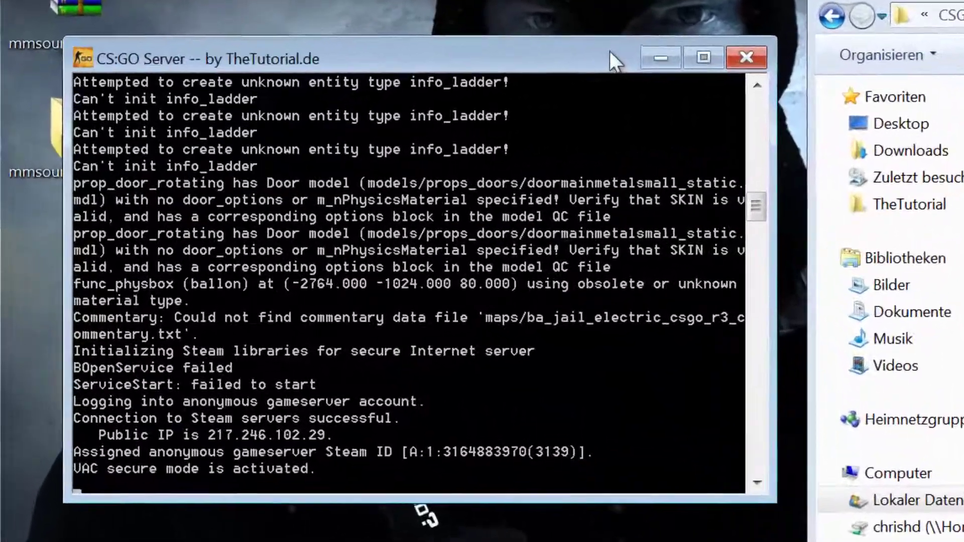
- Check the Metamod:Source installation in the server console with the commands plugin_print, meta and meta version
type("plug")
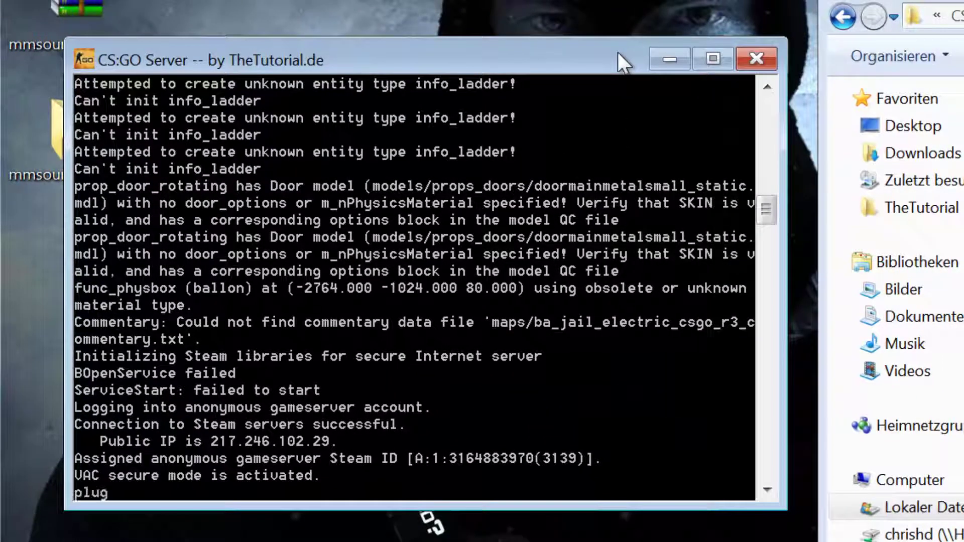
type("in_print")
key("Return")
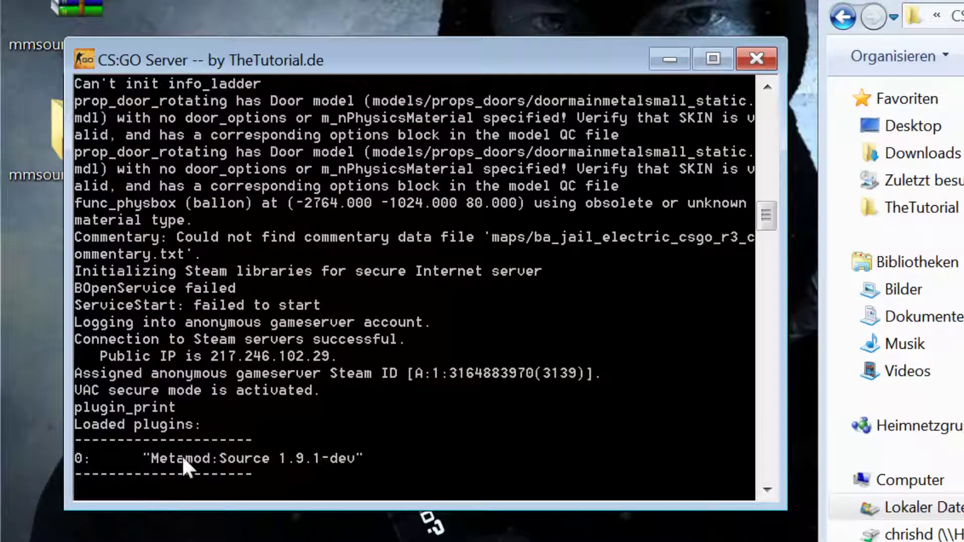
type("meta")
key("Return")
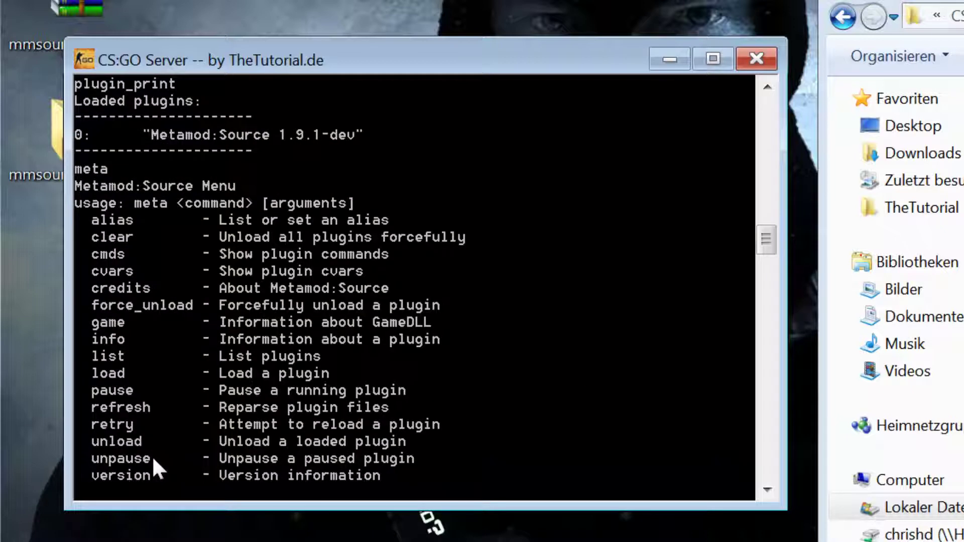
type("meta version")
key("Return")
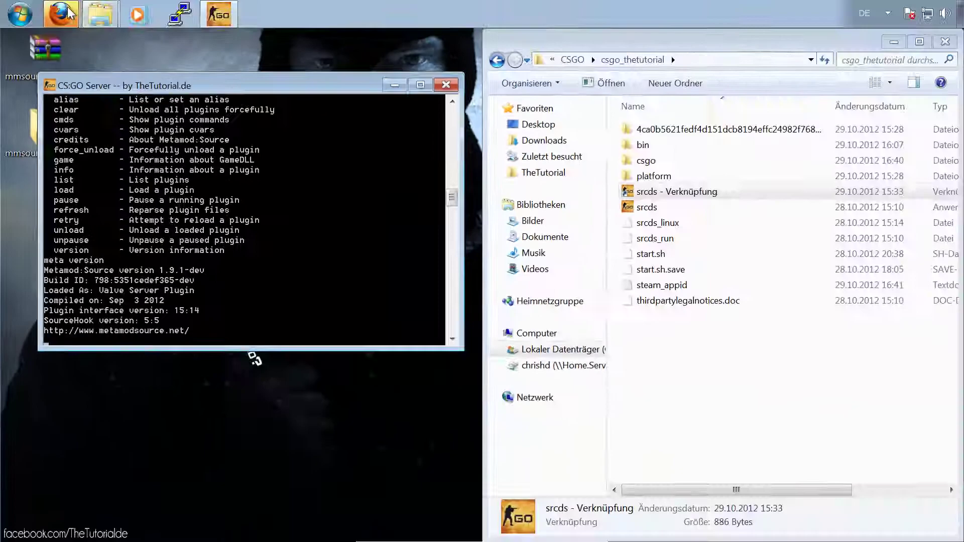
- Switch to Firefox and download the Windows build 1.5.0-hg3678.zip from SourceMod's 1.5 development branch to the Desktop
mouse_move(60, 14)
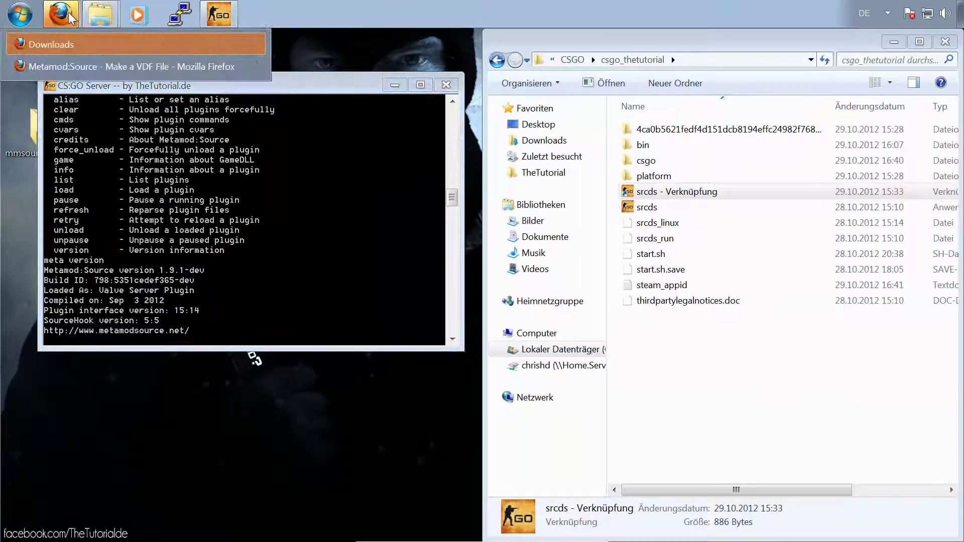
left_click(63, 68)
key("ctrl+Tab")
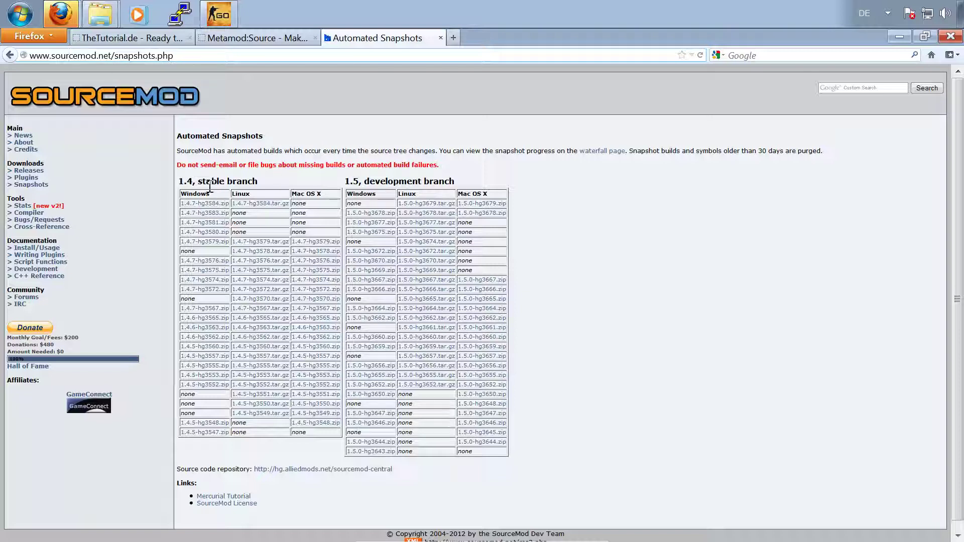
left_click_drag(199, 184, 256, 182)
left_click(268, 188)
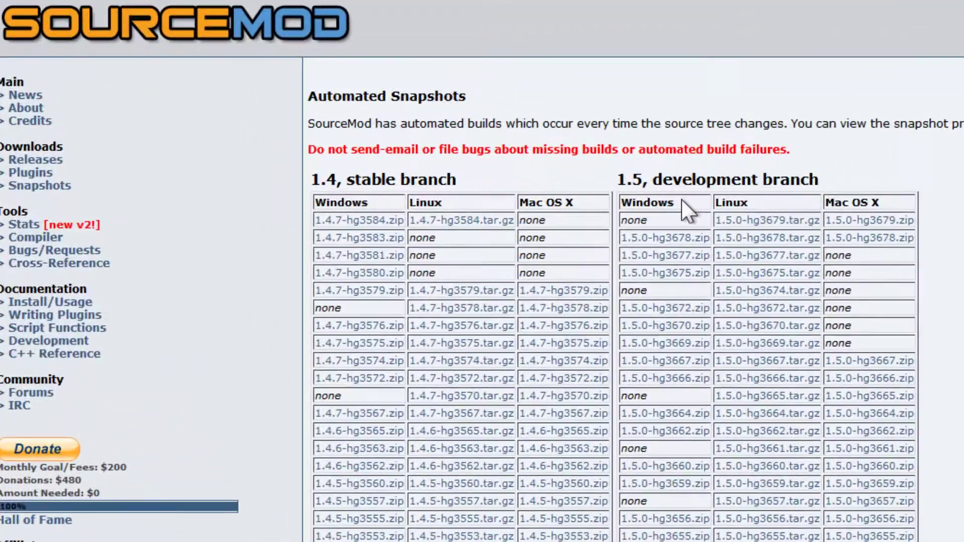
left_click(655, 240)
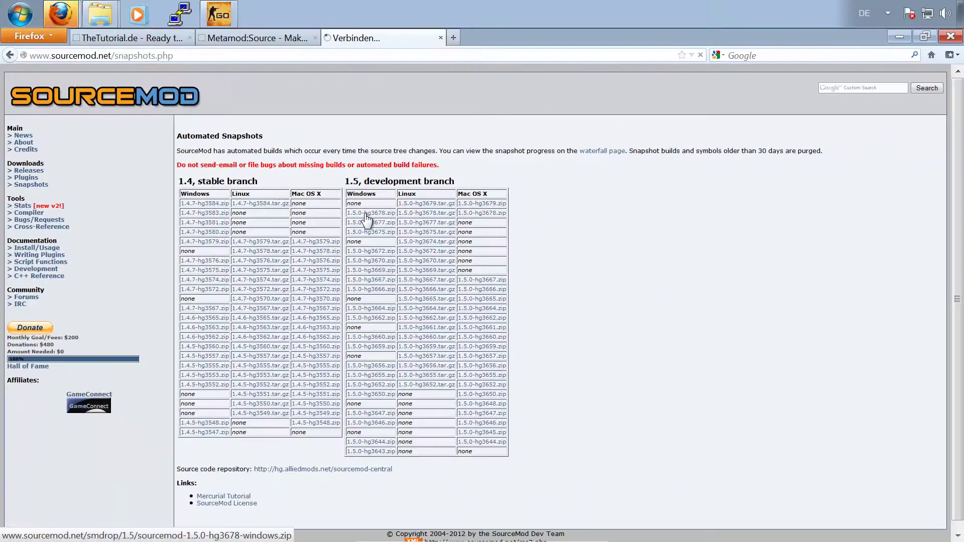
left_click(535, 420)
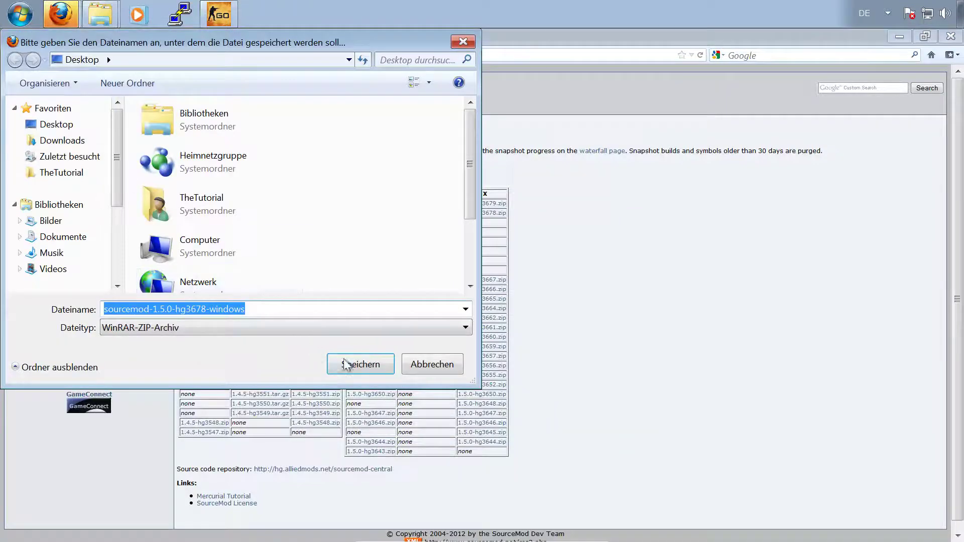
left_click(345, 364)
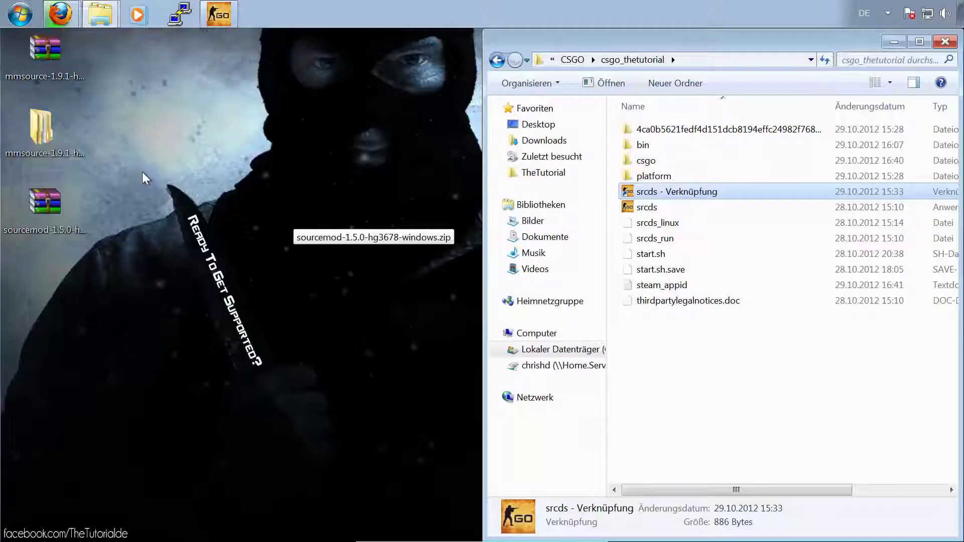
- Extract the sourcemod archive into its own folder and dock the extracted folder's window beside the csgo_thetutorial window
left_click(77, 192)
right_click(64, 219)
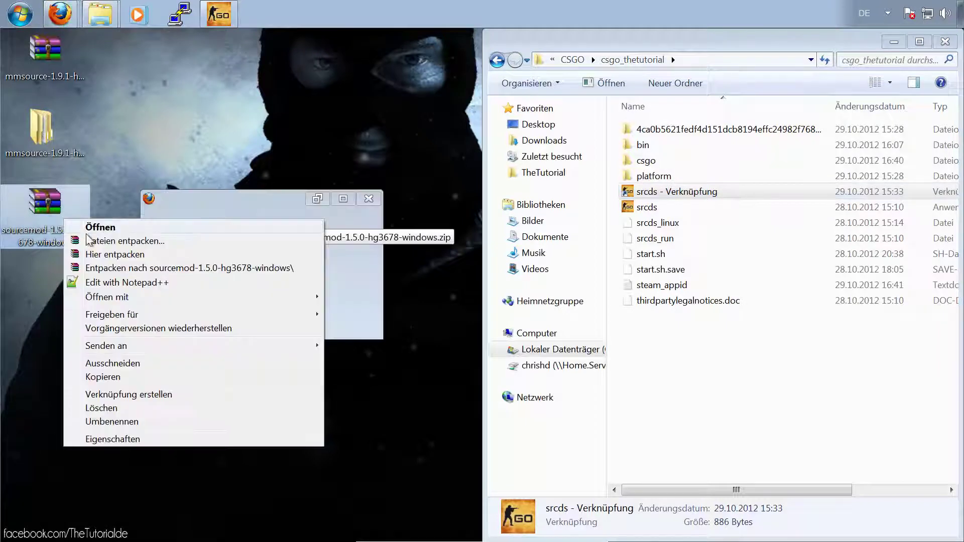
left_click(110, 266)
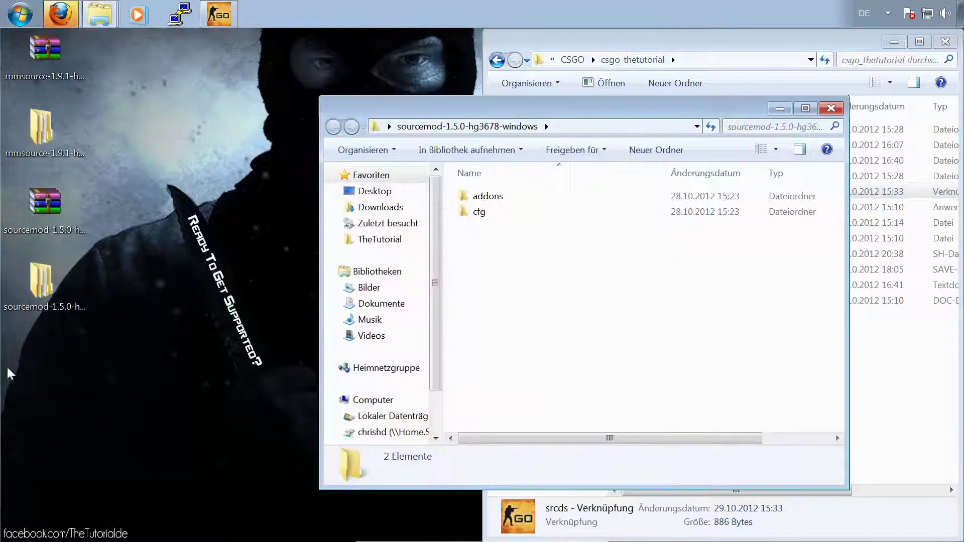
left_click_drag(551, 100, 1, 221)
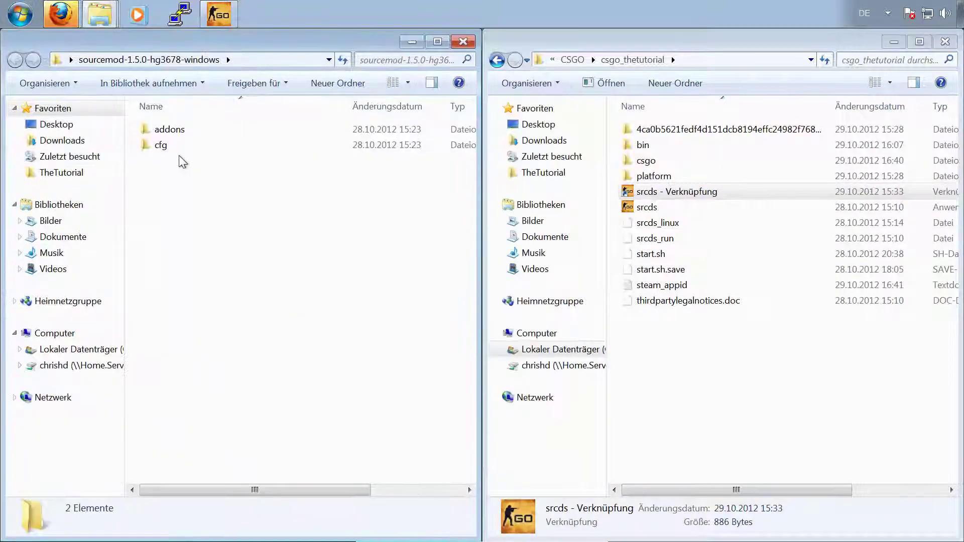
- Look into the cfg folder of the extracted SourceMod package and return to the package's main folder
left_click_drag(187, 163, 200, 125)
left_click(186, 185)
left_click(201, 133)
double_click(185, 146)
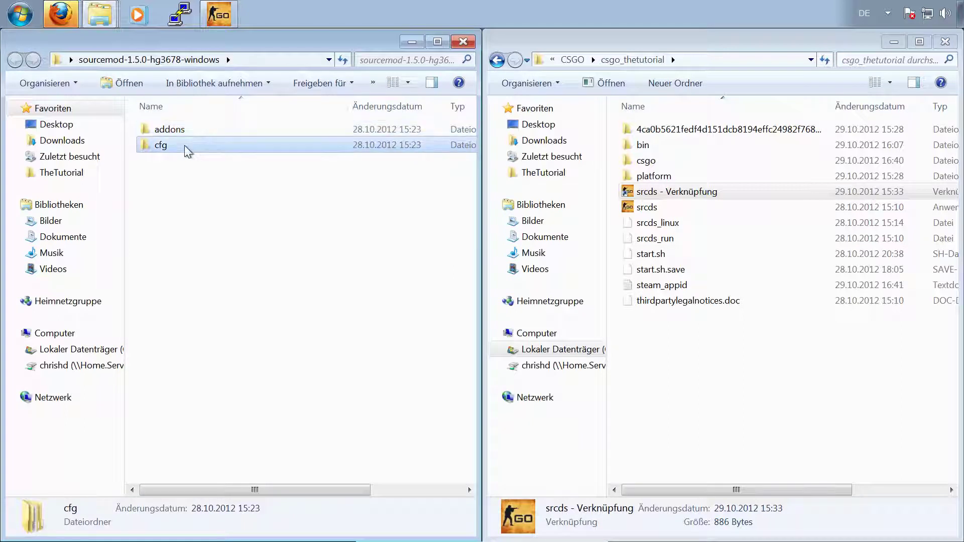
left_click(16, 60)
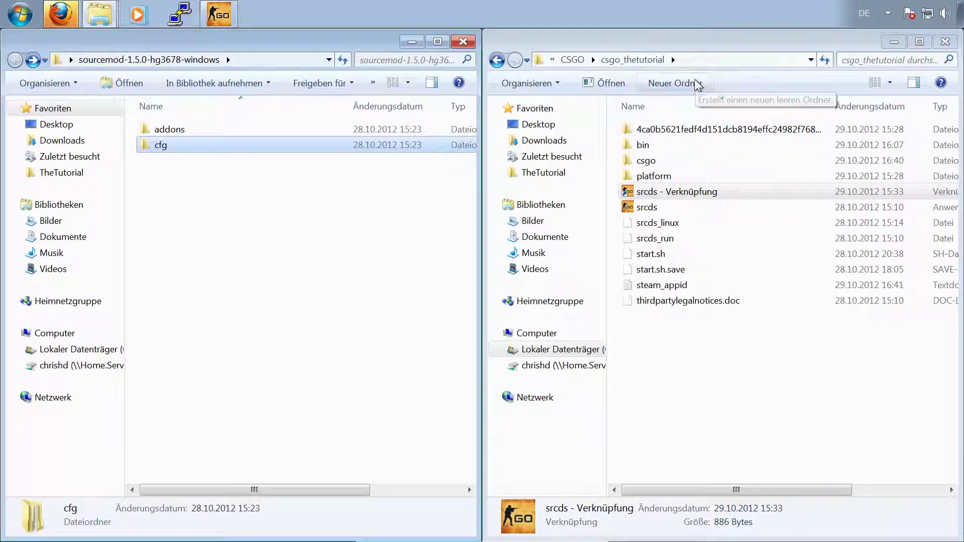
- Move the SourceMod package's addons and cfg folders into the server's csgo folder, merging them with the existing folders
double_click(679, 162)
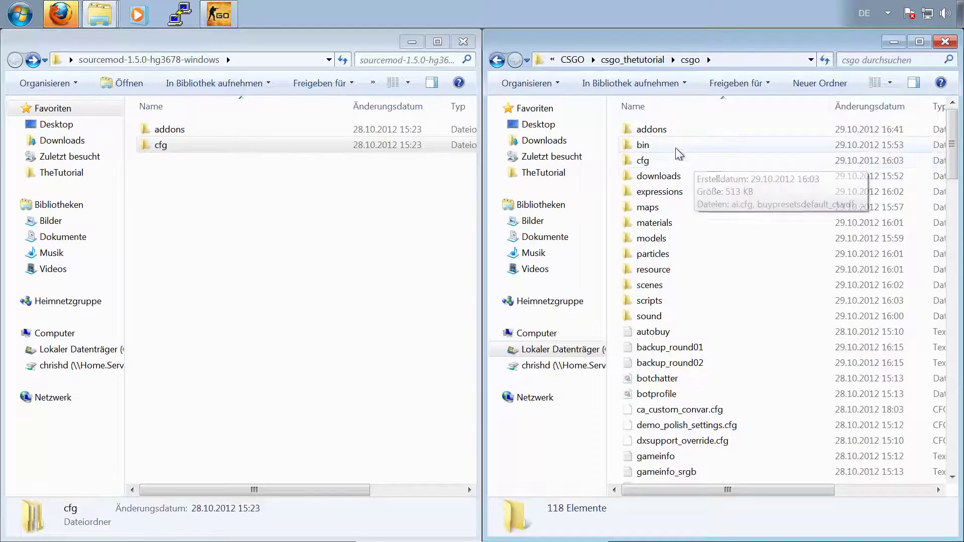
left_click(223, 233)
key("ctrl+a")
left_click_drag(306, 128, 787, 441)
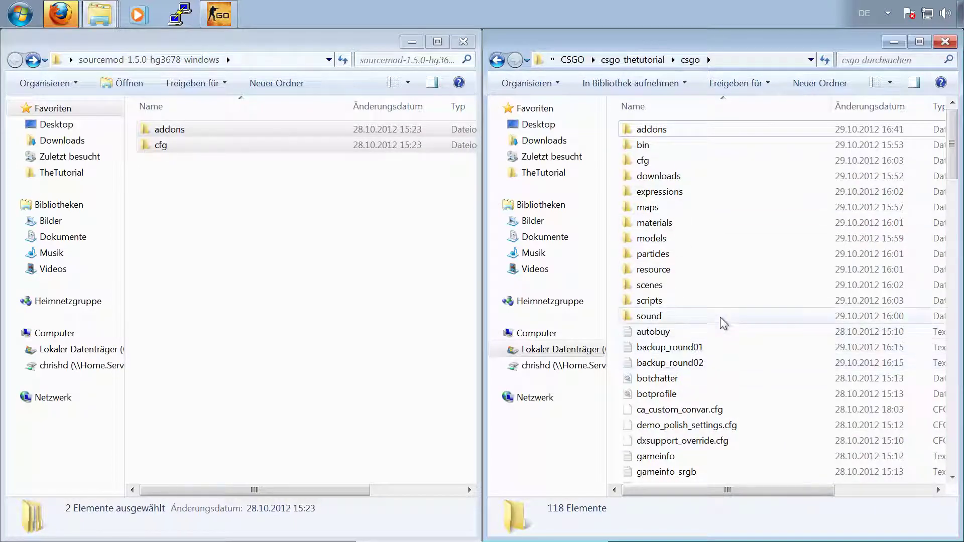
left_click(490, 407)
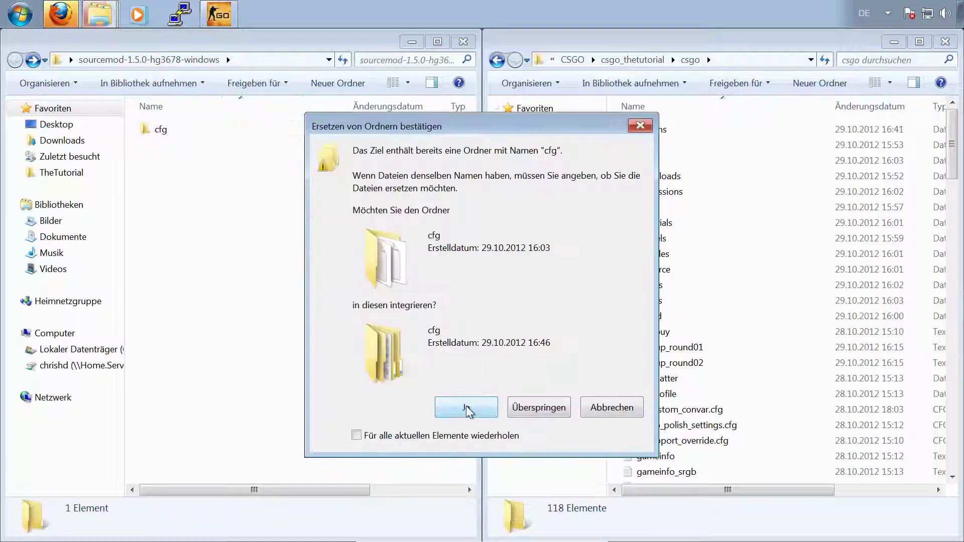
left_click(467, 408)
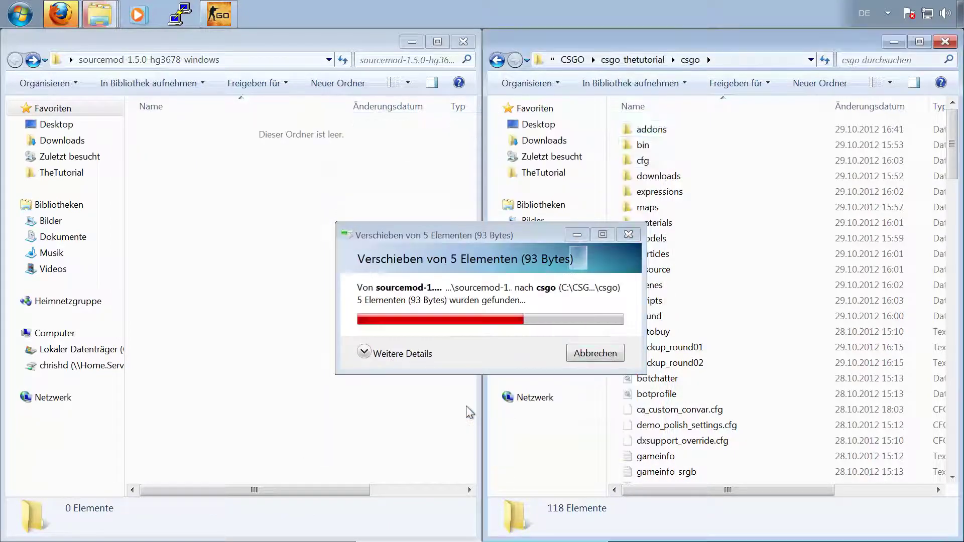
- Look through the server's addons, sourcemod and plugins folders, ending in the sourcemod folder
double_click(656, 139)
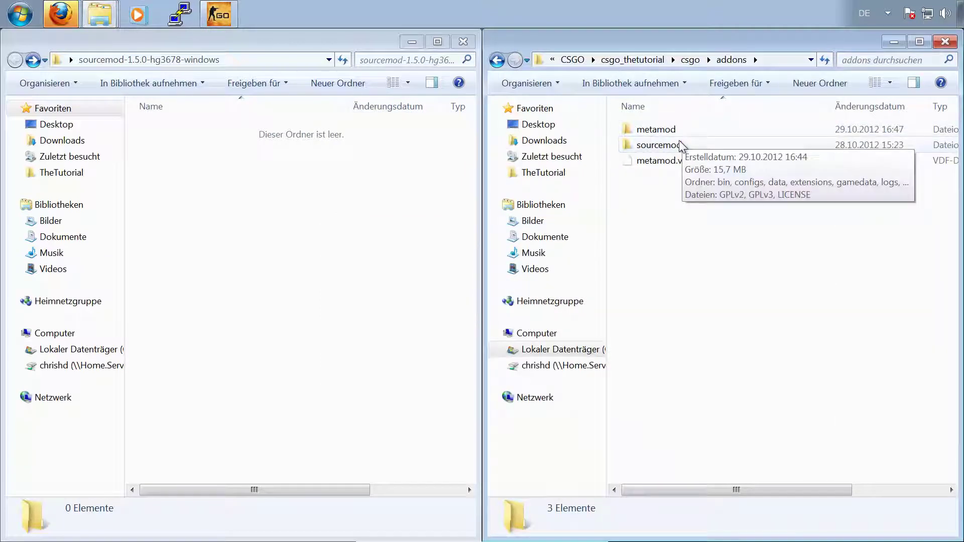
double_click(680, 143)
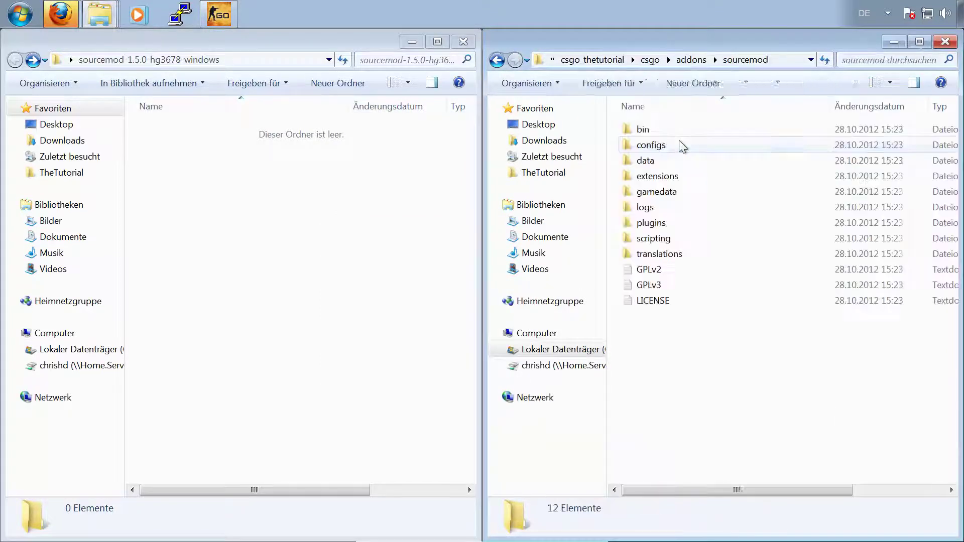
left_click(496, 61)
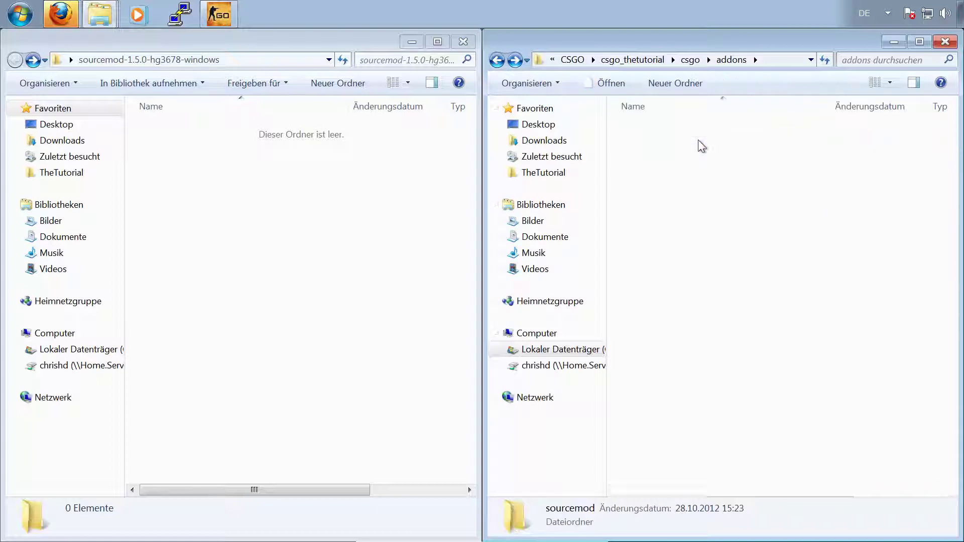
double_click(701, 147)
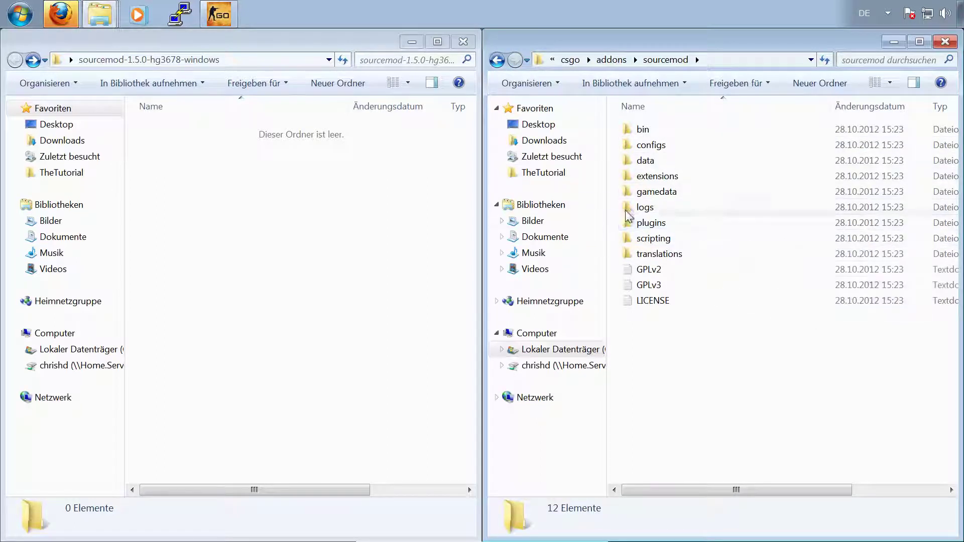
double_click(687, 226)
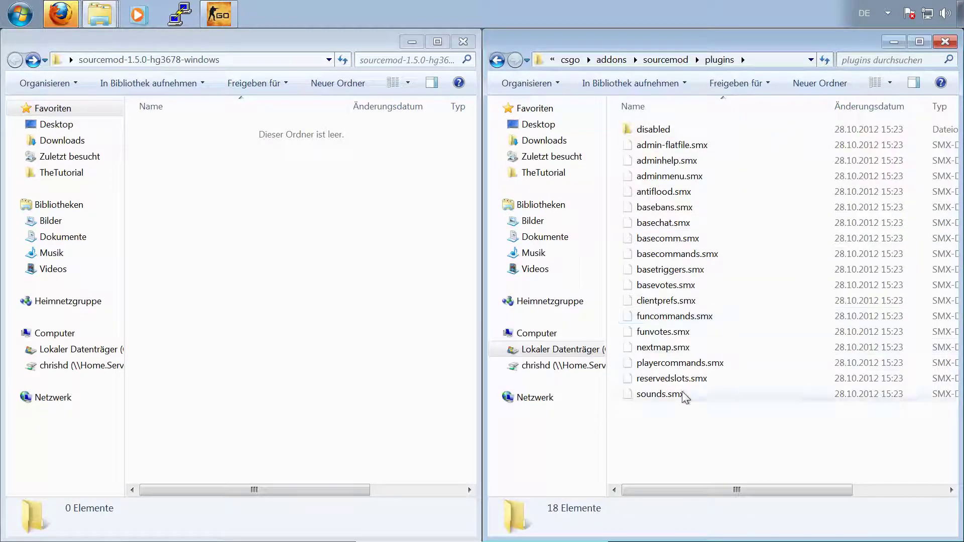
key("BackSpace")
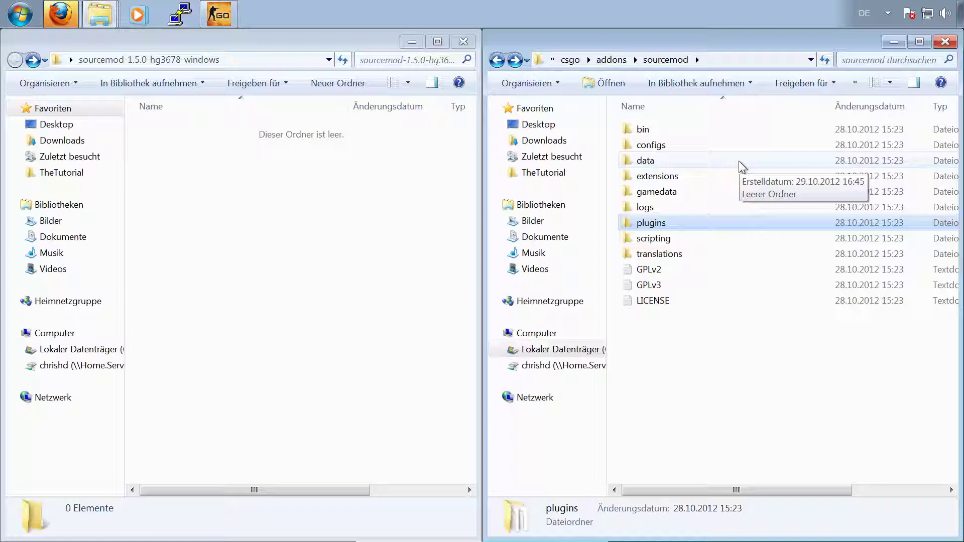
- Minimize the SourceMod package window, close the running CS:GO server and restart it with srcds - Verknüpfung in csgo_thetutorial
left_click(416, 43)
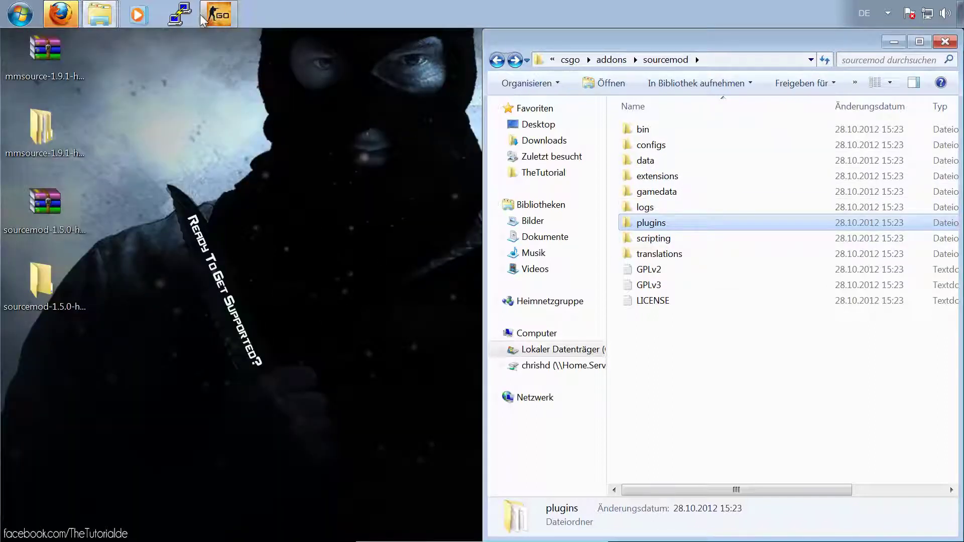
right_click(206, 17)
left_click(167, 70)
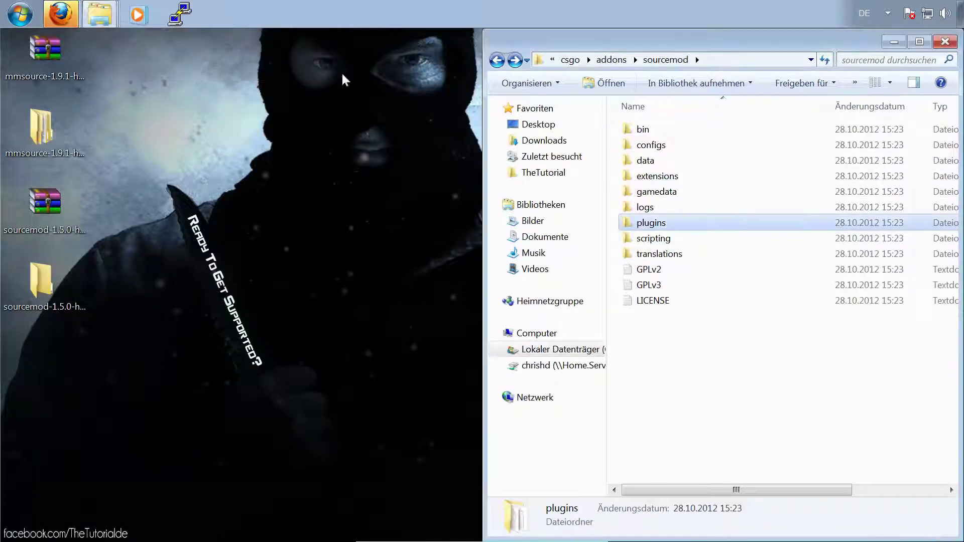
left_click(611, 60)
left_click(633, 59)
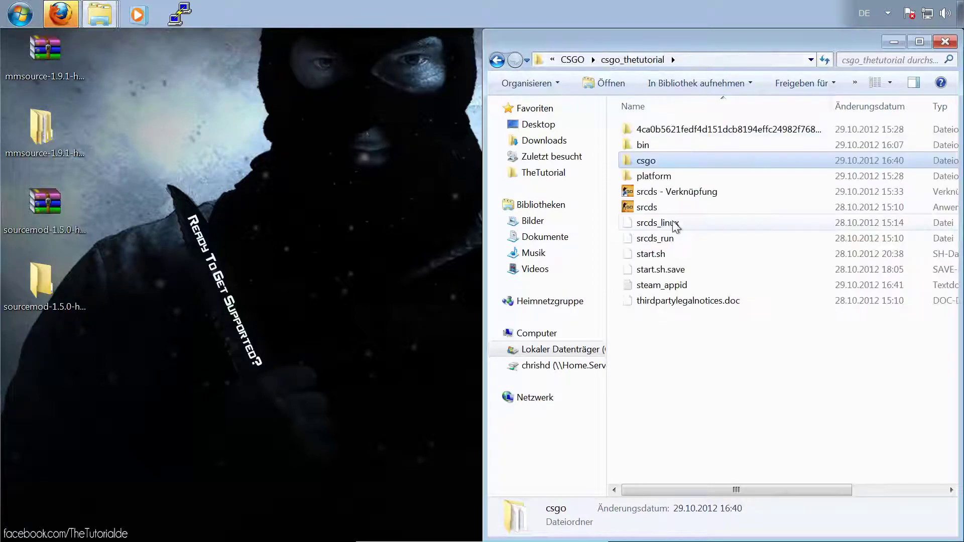
left_click(682, 196)
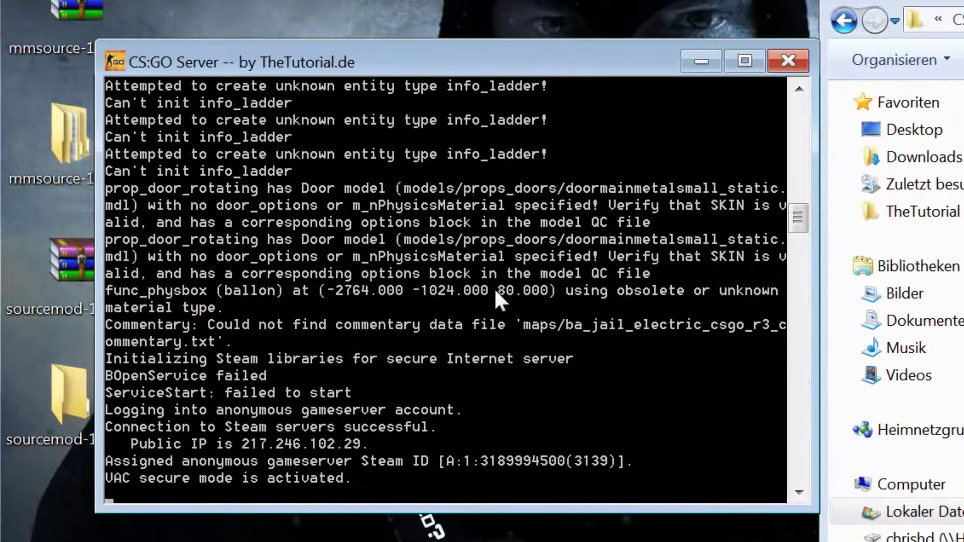
- Check the SourceMod installation in the server console with the commands plugin_print, sm and sm version
type("plugin")
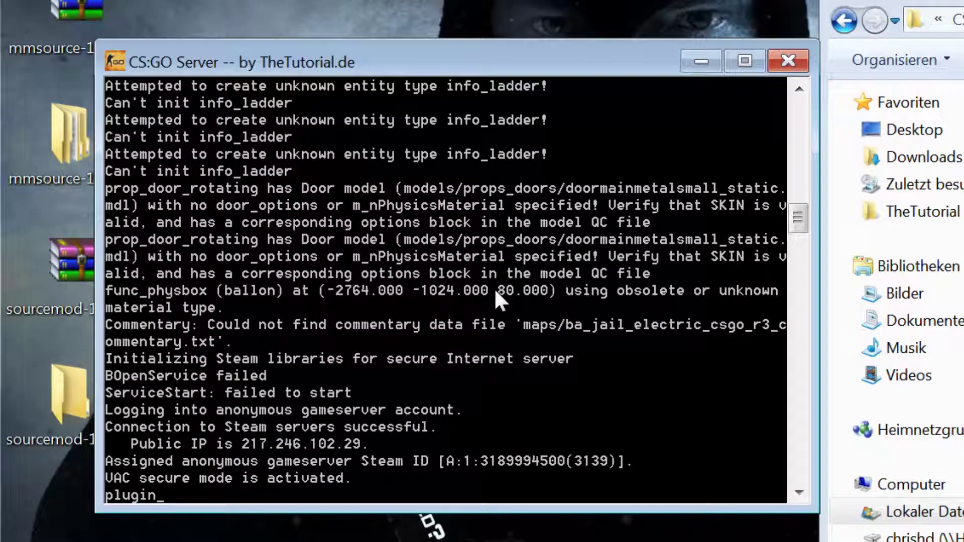
type("_print")
key("Return")
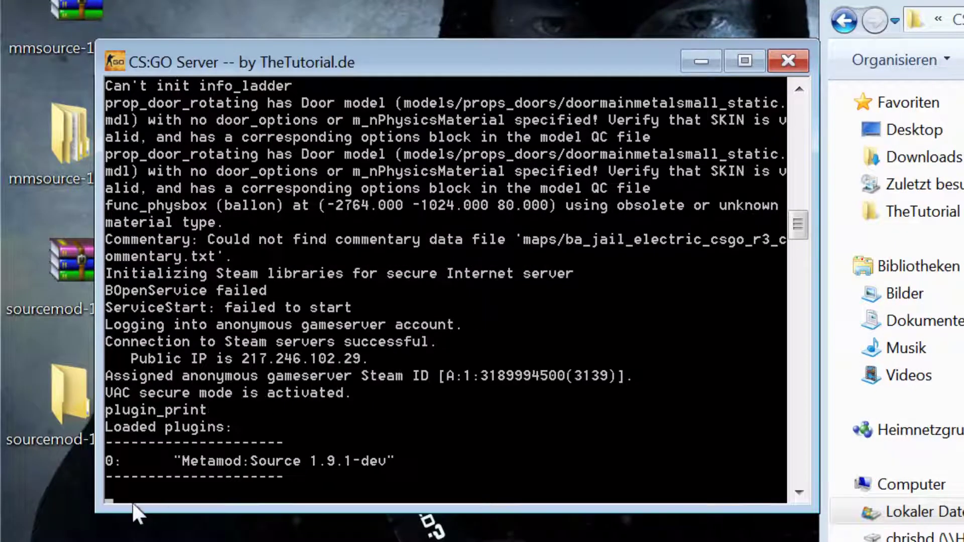
type("sm")
key("Return")
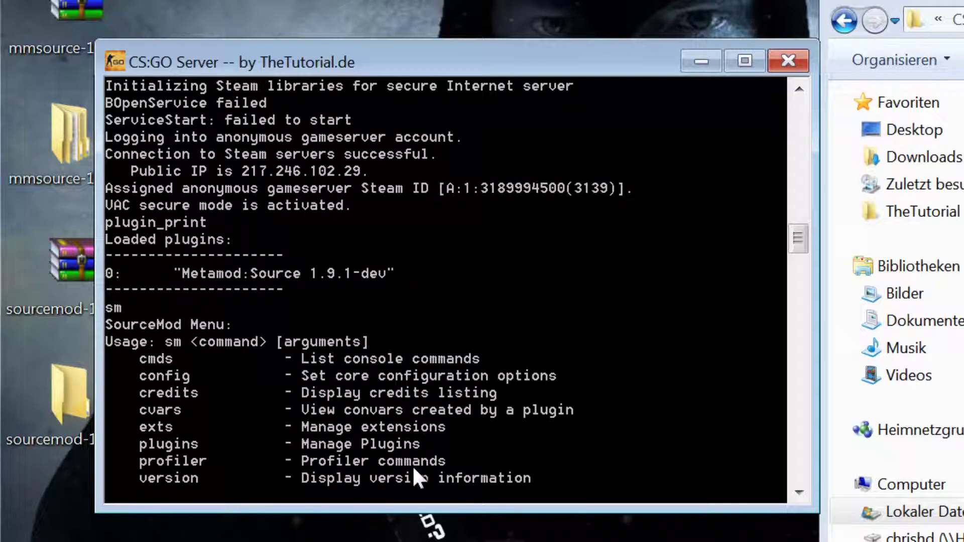
type("sm version")
key("Return")
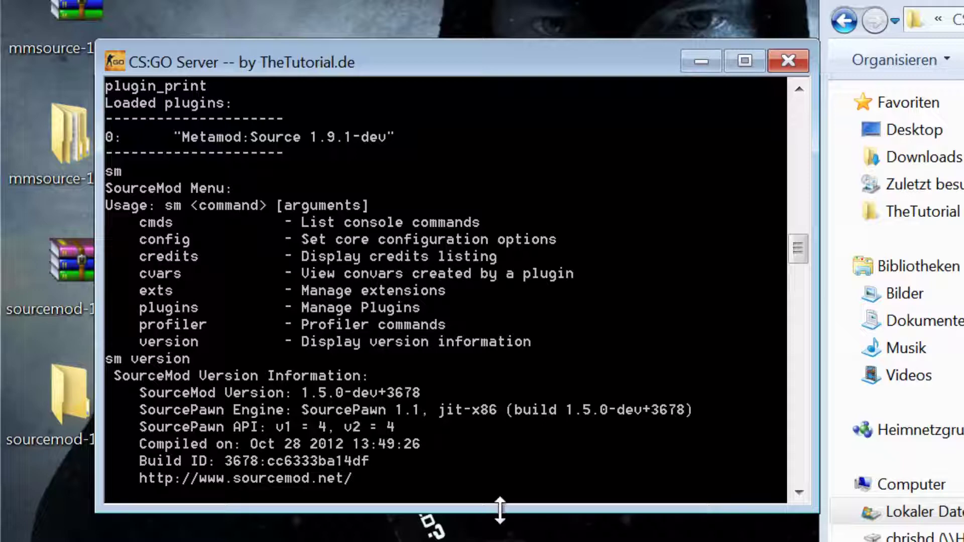
- Switch to Firefox and read the Dice (Würfeln) plugin thread's dice numbers, ConVars, installation notes, changelog and attached files
left_click_drag(659, 68, 634, 85)
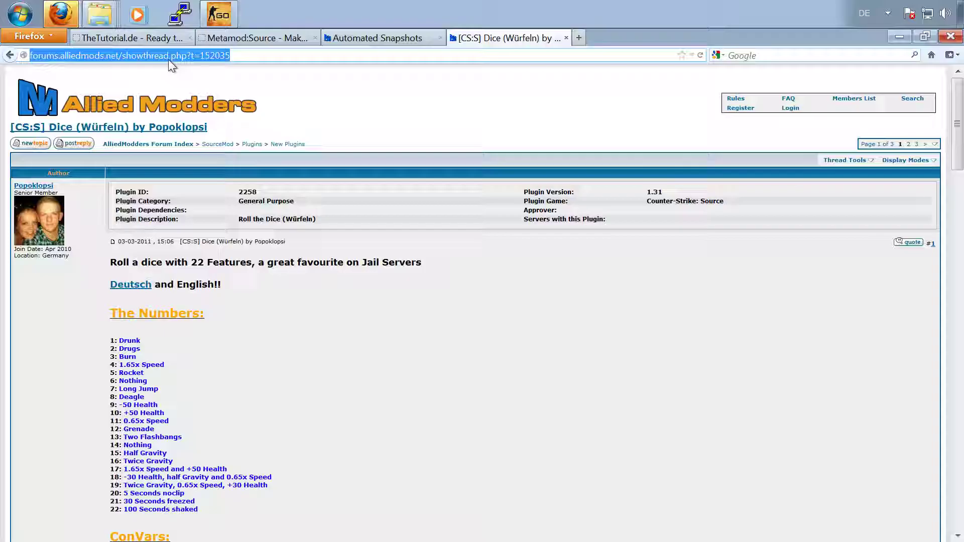
left_click(188, 54)
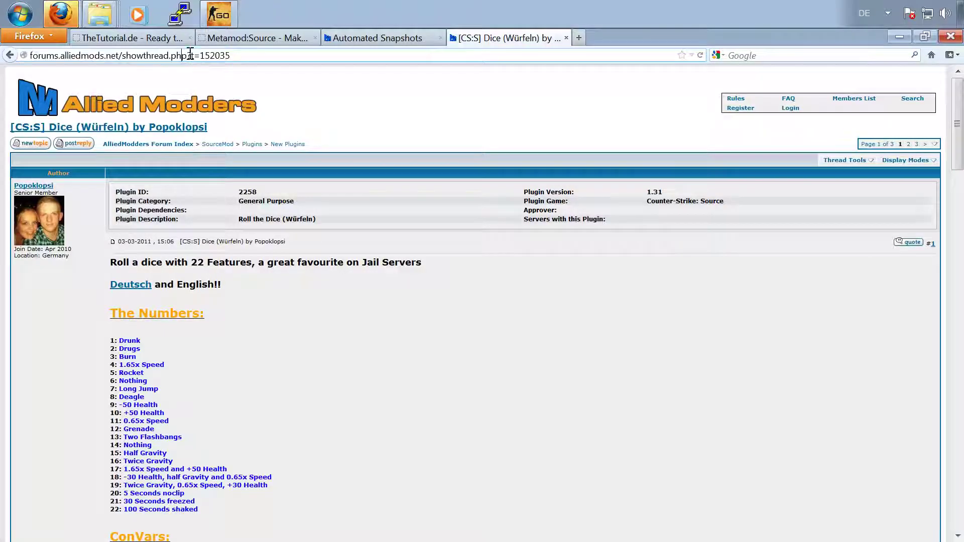
left_click(224, 292)
scroll(225, 287, "down", 3)
left_click_drag(109, 167, 217, 339)
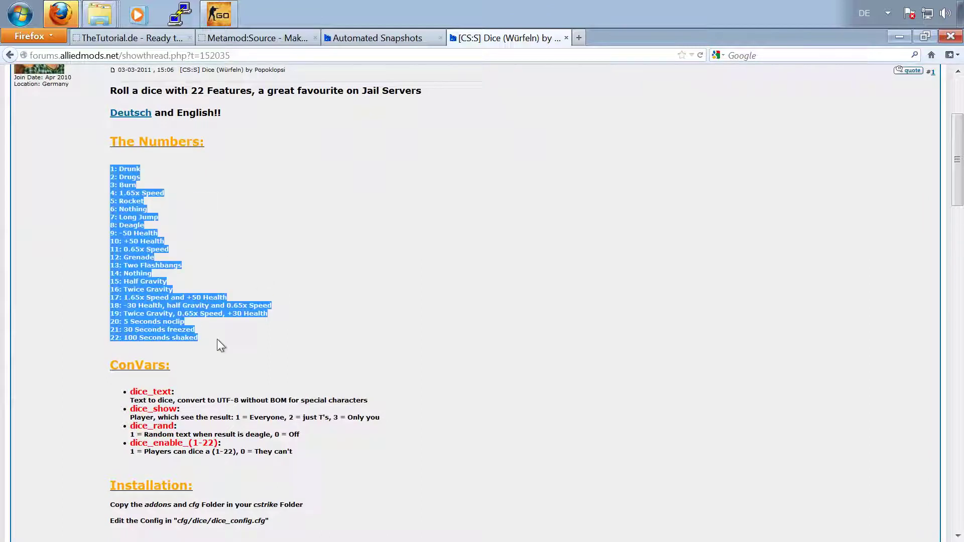
left_click_drag(217, 339, 121, 172)
left_click(119, 170)
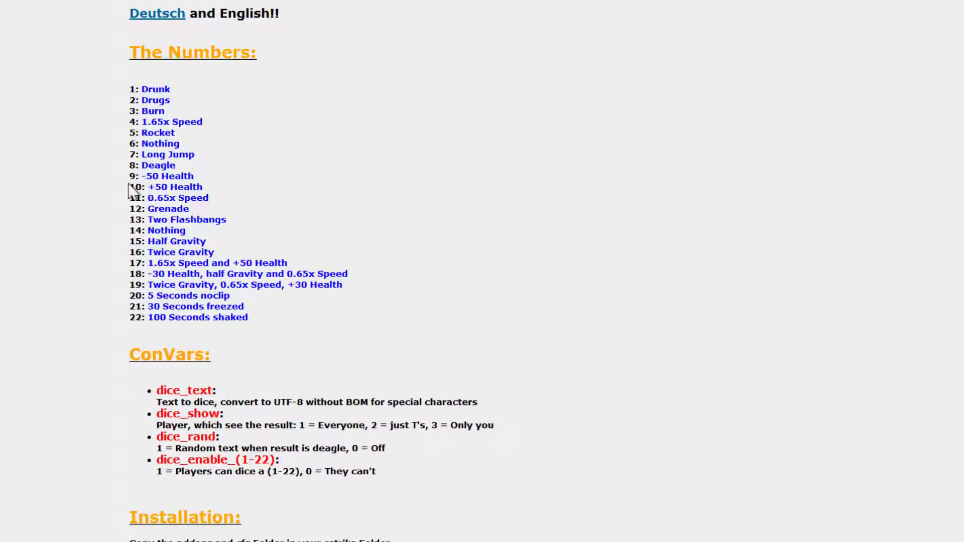
left_click_drag(136, 180, 188, 191)
scroll(268, 196, "down", 5)
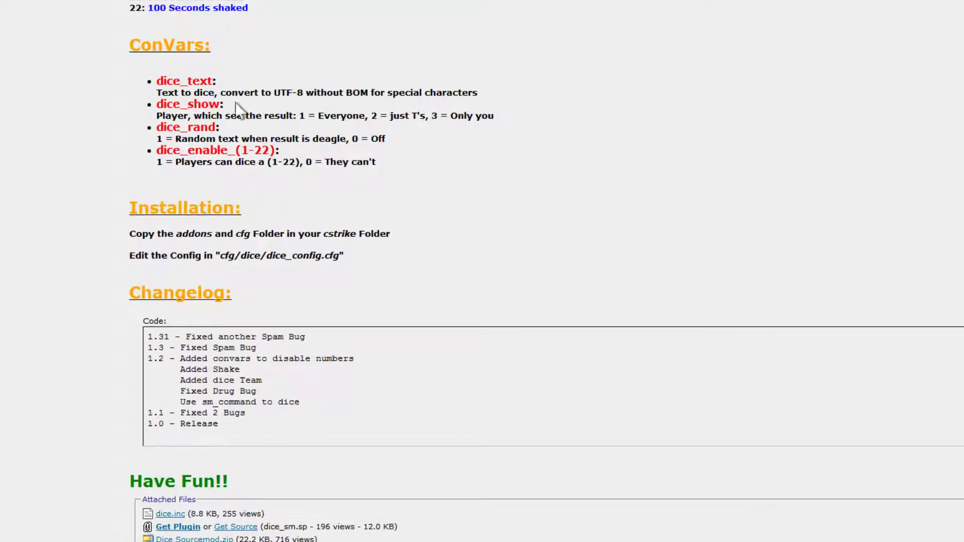
scroll(236, 106, "down", 4)
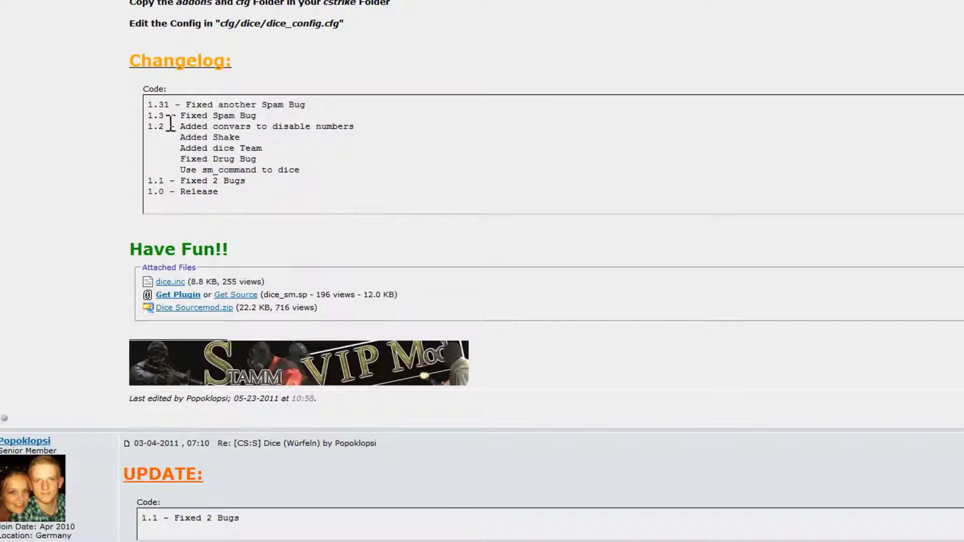
- Download the attachment Dice Sourcemod.zip from the plugin thread to the Desktop
left_click(197, 310)
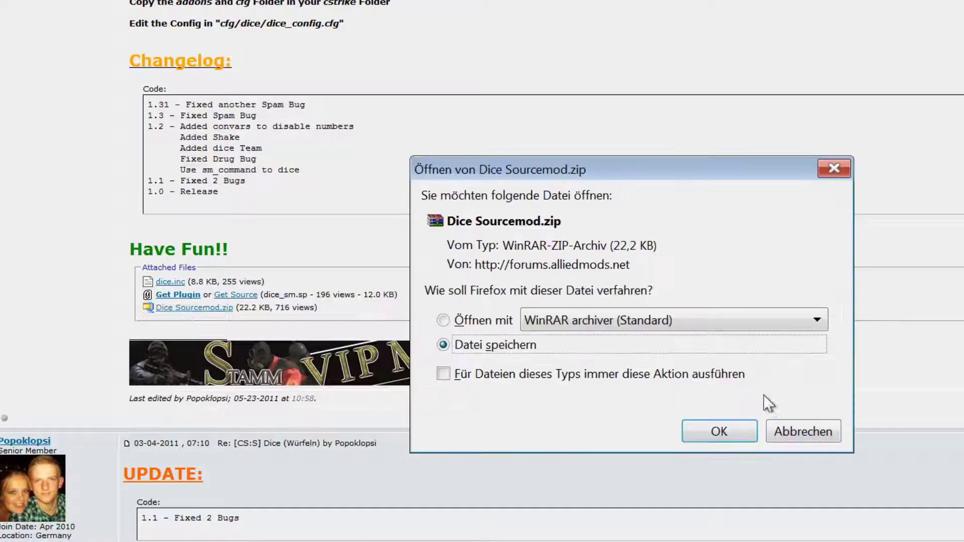
left_click(716, 431)
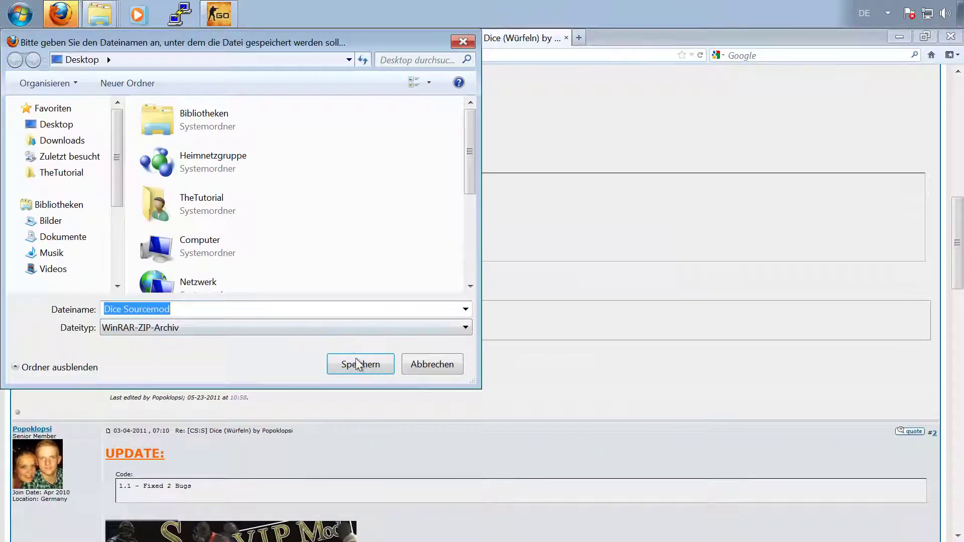
left_click(355, 363)
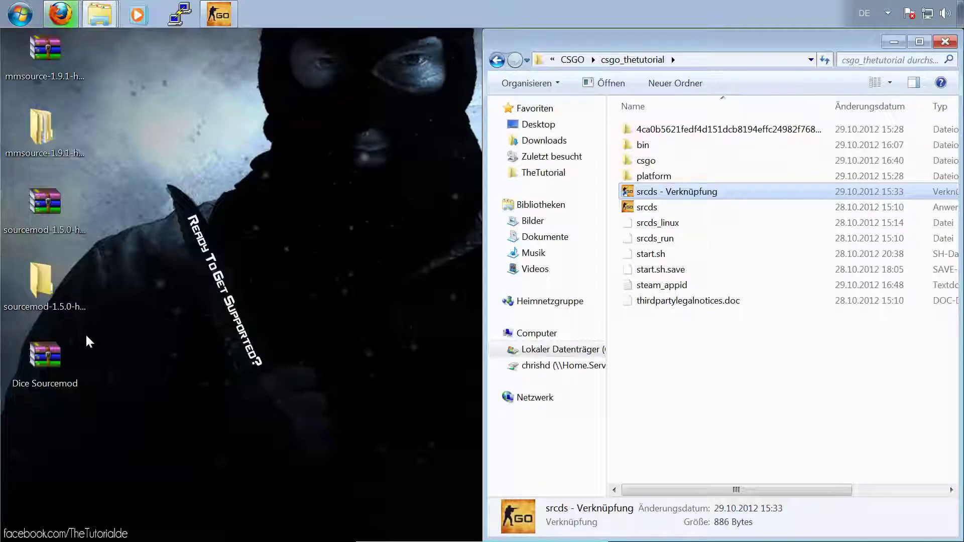
- Extract the Dice Sourcemod archive into its own folder and place that folder's window beside the csgo_thetutorial window
left_click(68, 348)
right_click(65, 349)
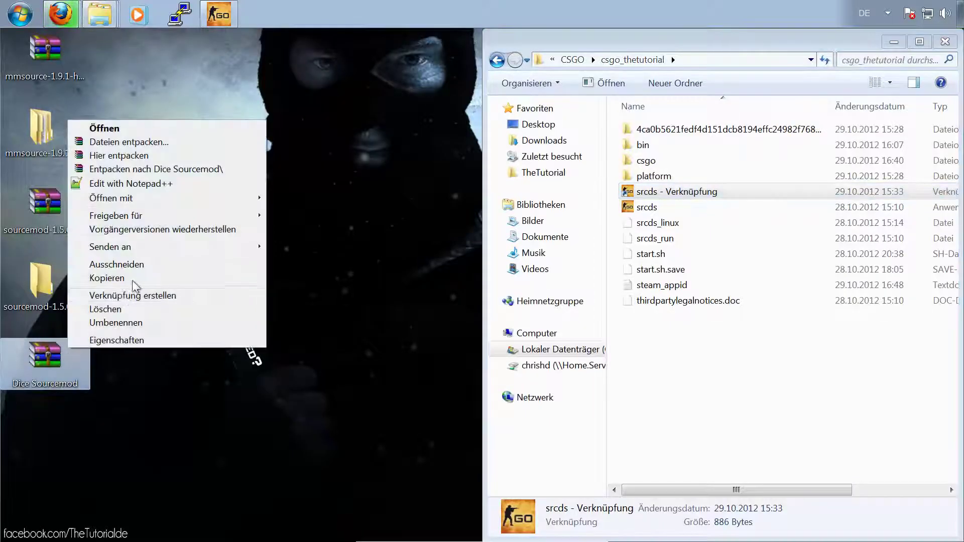
left_click(187, 171)
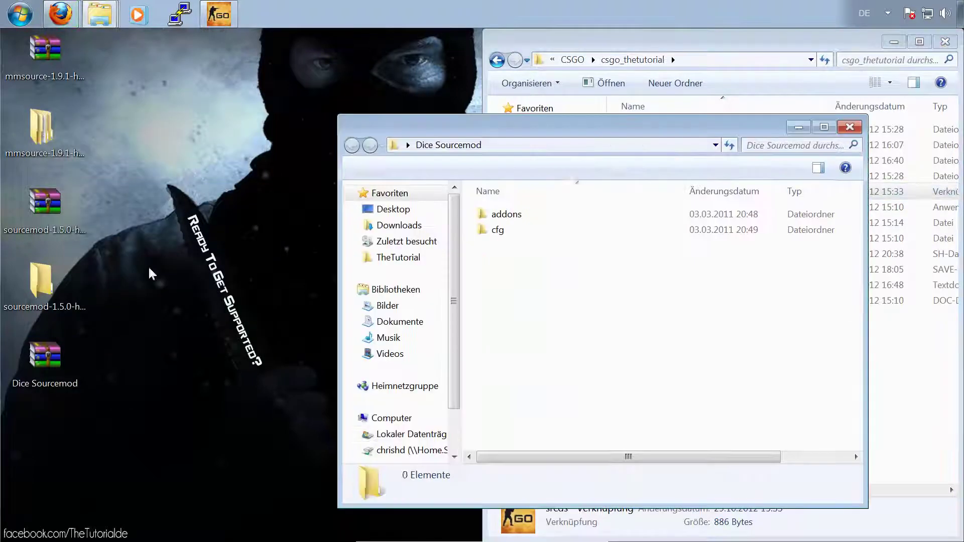
left_click_drag(526, 128, 192, 114)
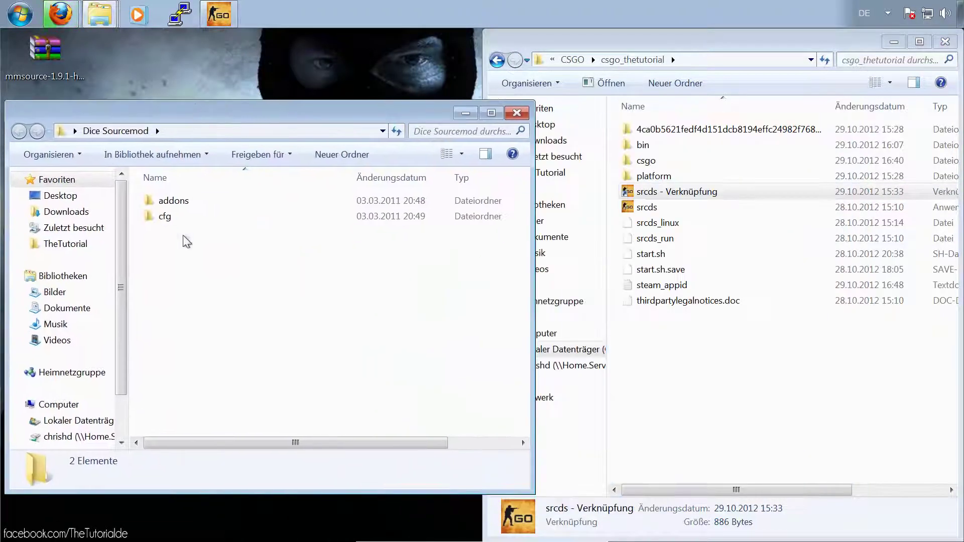
- Look into addons, sourcemod and plugins of the Dice package, select dice_sm.smx, and return to the package's main folder
left_click(192, 205)
double_click(194, 202)
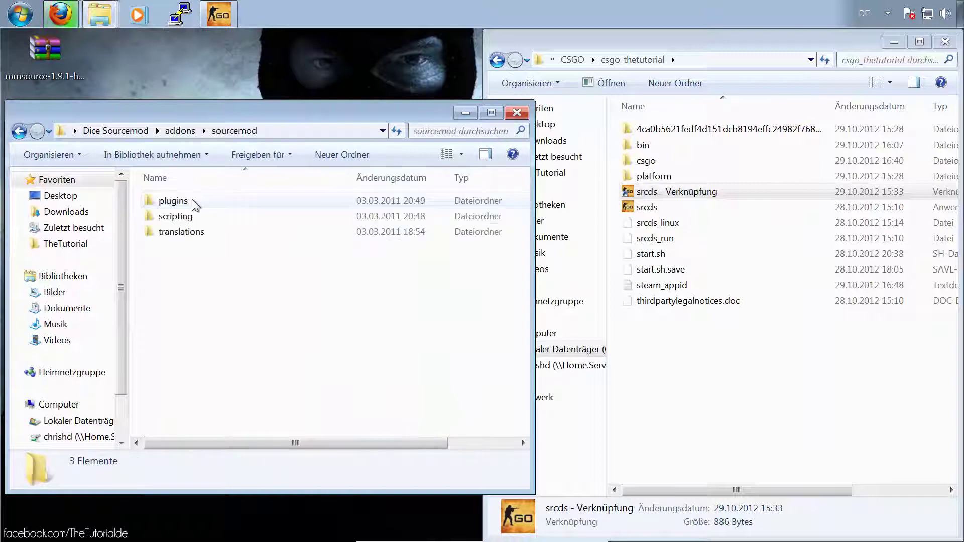
double_click(195, 201)
left_click(197, 206)
left_click_drag(182, 237, 243, 221)
left_click(230, 224)
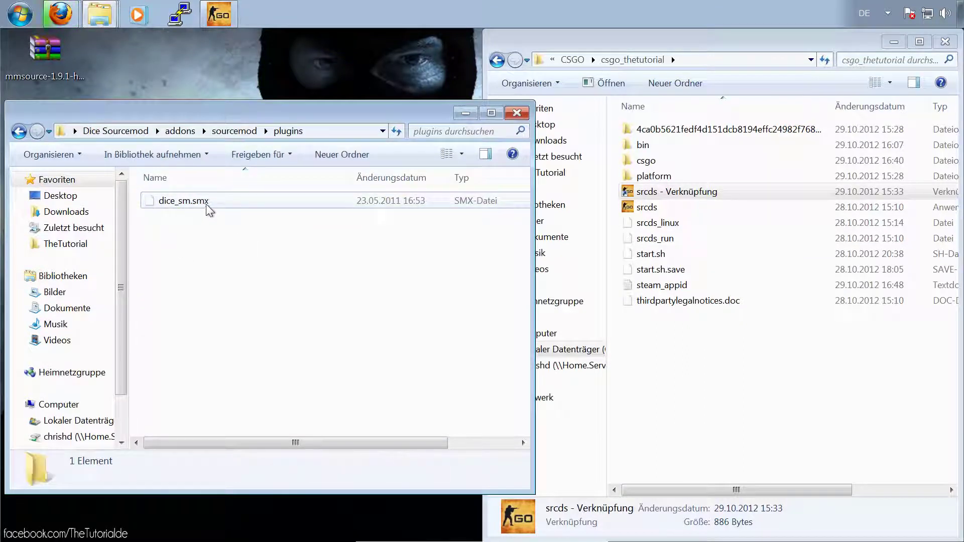
left_click(221, 206)
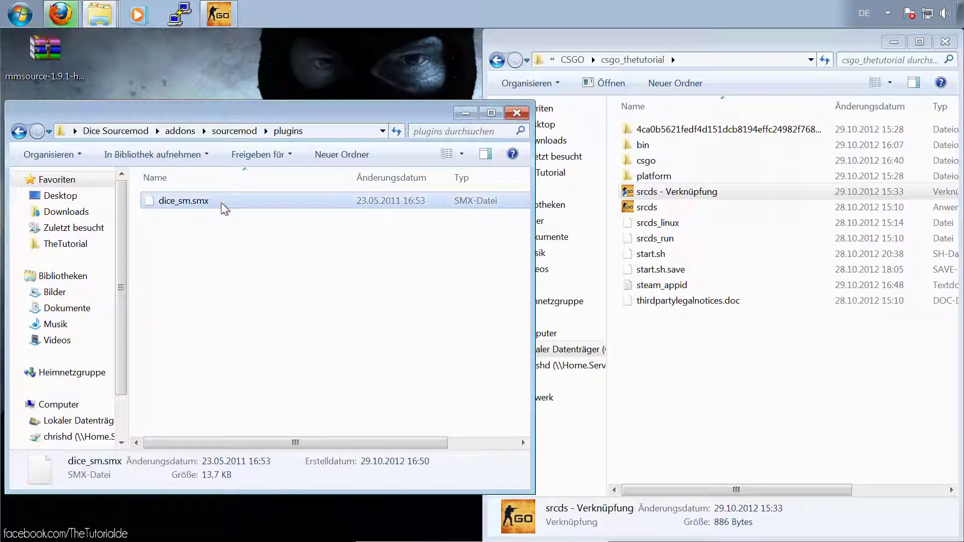
left_click(19, 131)
left_click(19, 131)
left_click(19, 131)
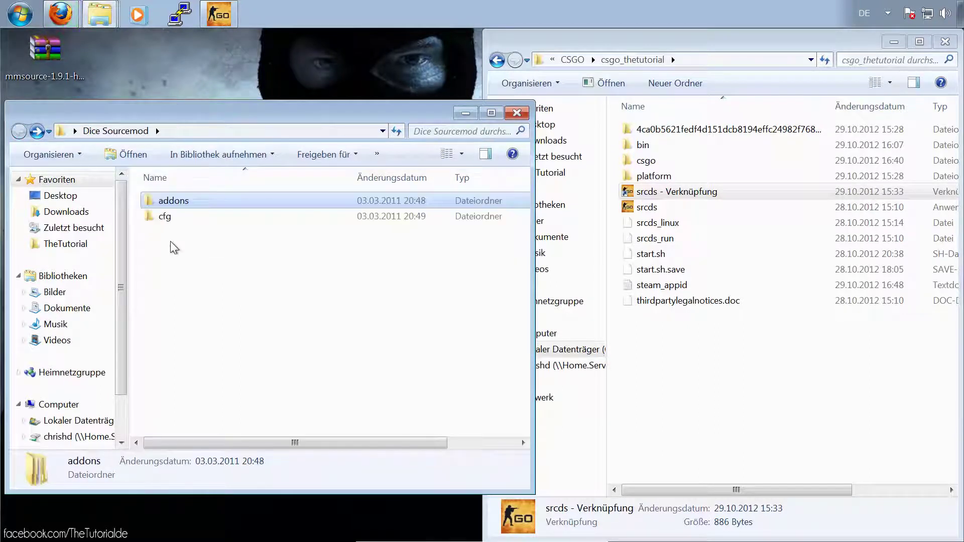
- Move the addons and cfg folders from the Dice Sourcemod package into the server's csgo folder
key("ctrl+a")
left_click(688, 83)
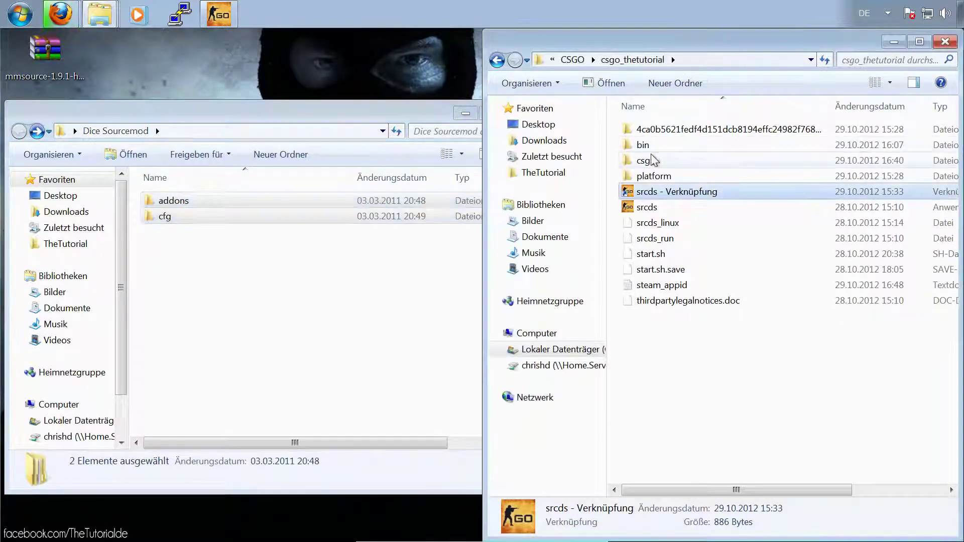
double_click(653, 160)
left_click(223, 269)
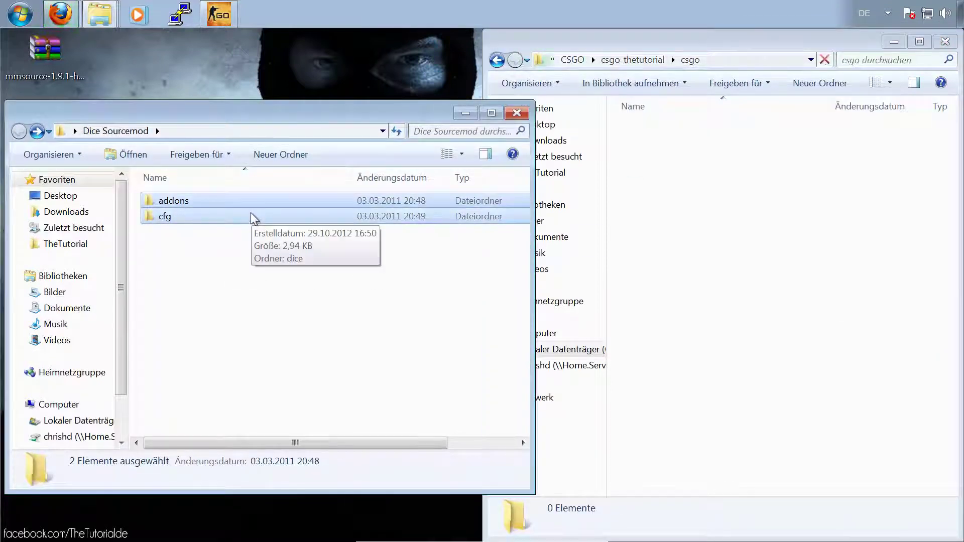
left_click_drag(255, 220, 761, 451)
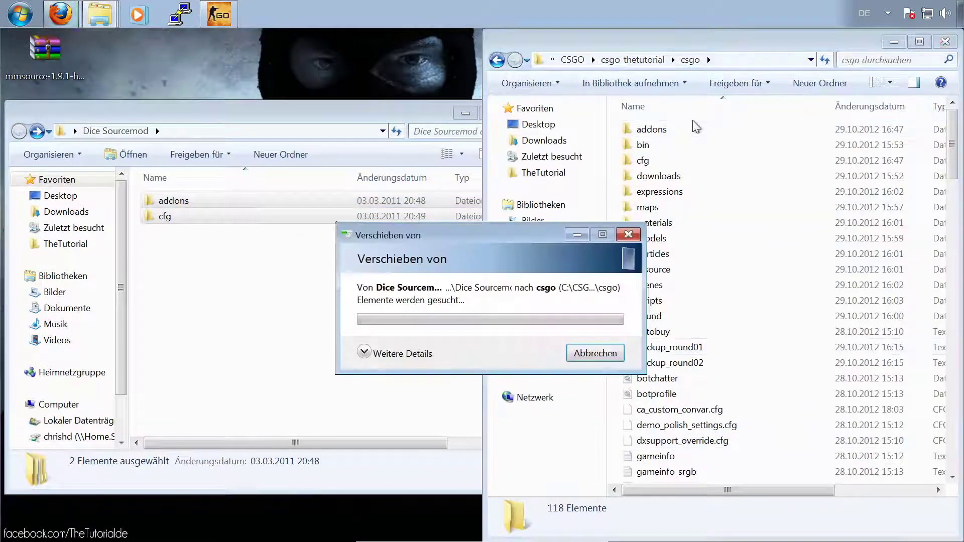
- In the CS:GO server console, show the SourceMod plugin commands with sm plugins and list the loaded plugins with sm plugins list
left_click(231, 17)
type("s")
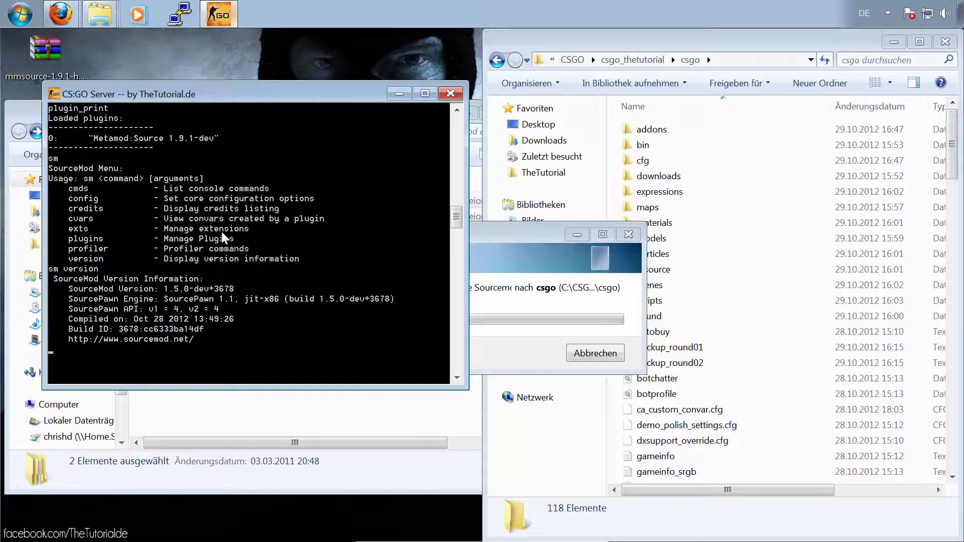
left_click(484, 402)
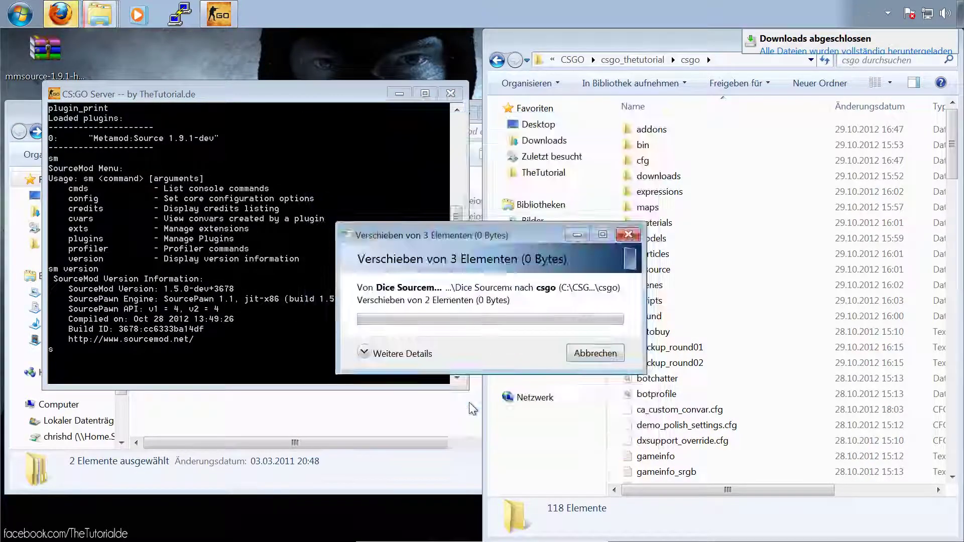
left_click(469, 406)
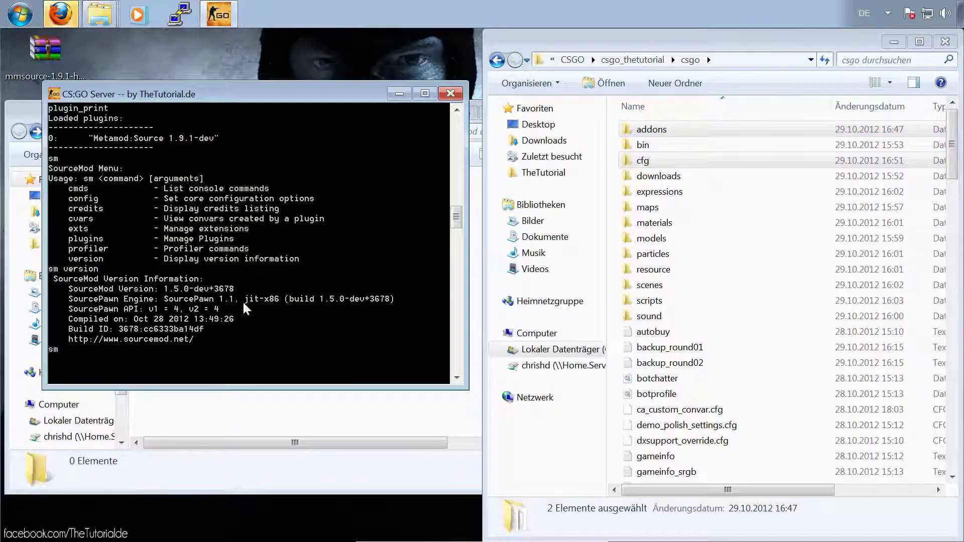
type("plugins")
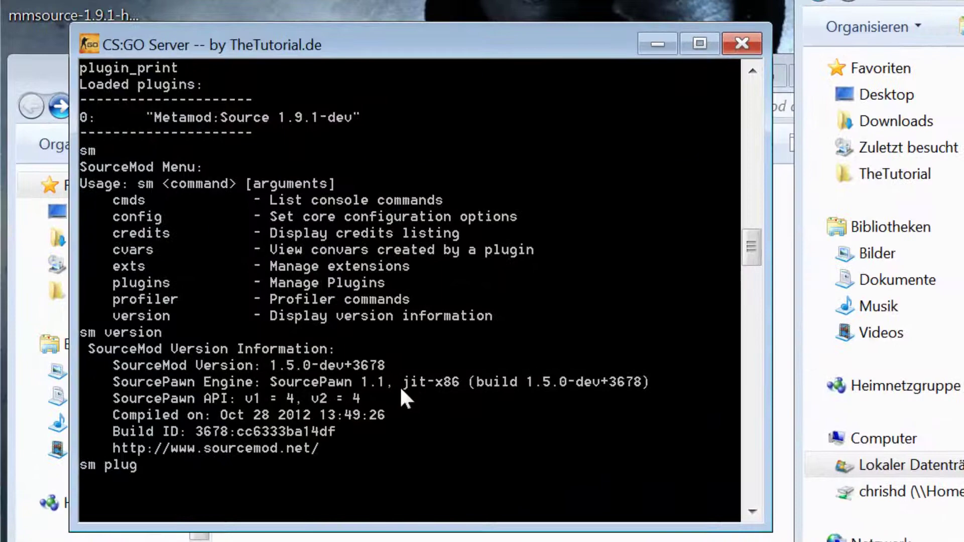
key("Return")
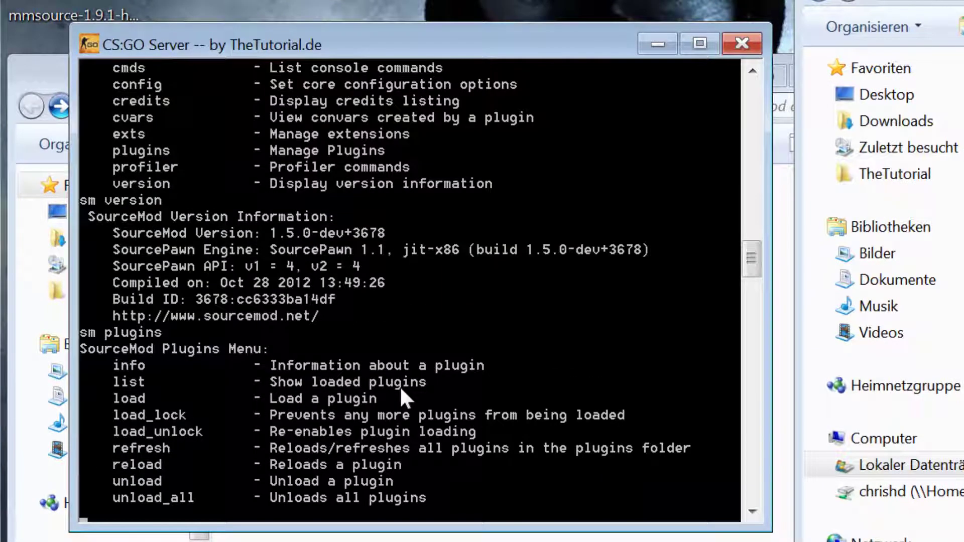
key("Up")
type("list")
key("Return")
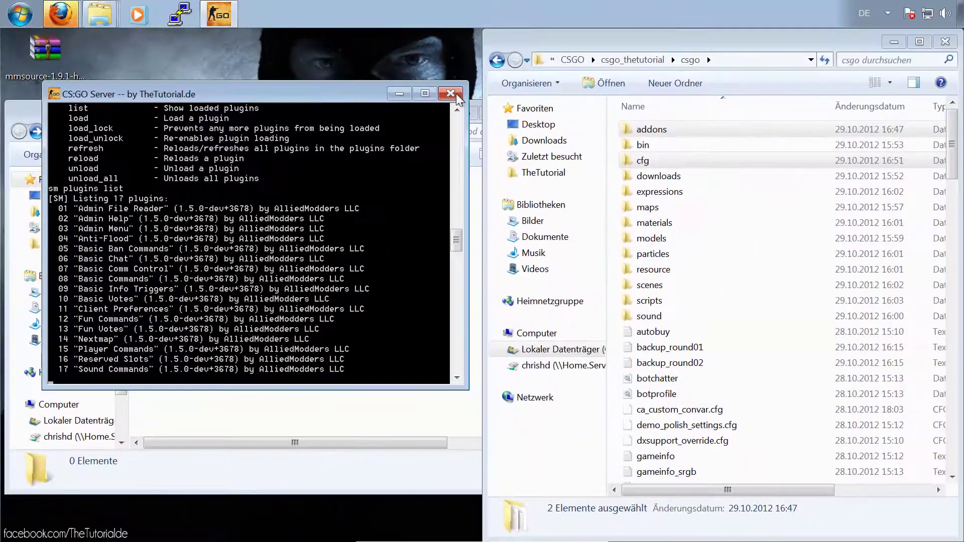
- Close the running CS:GO server and start it again from the srcds - Verknüpfung shortcut in csgo_thetutorial
left_click(448, 93)
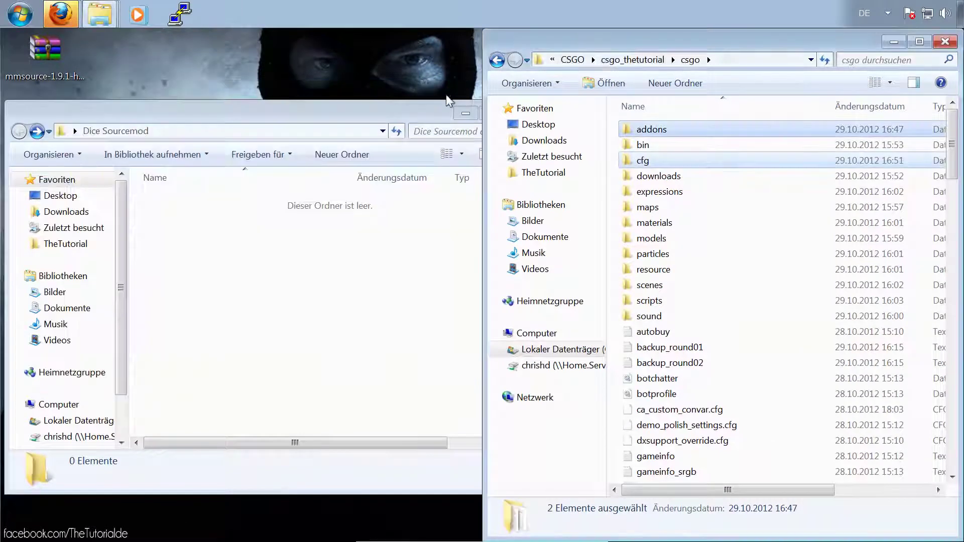
left_click(627, 60)
double_click(688, 191)
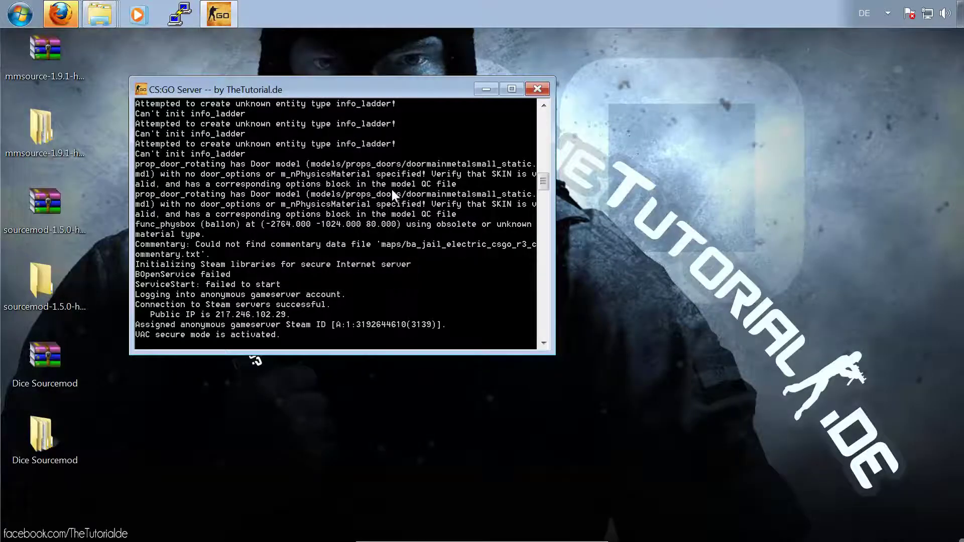
- List the plugins loaded on the restarted server with the console command sm plugins list
type("sm plugin")
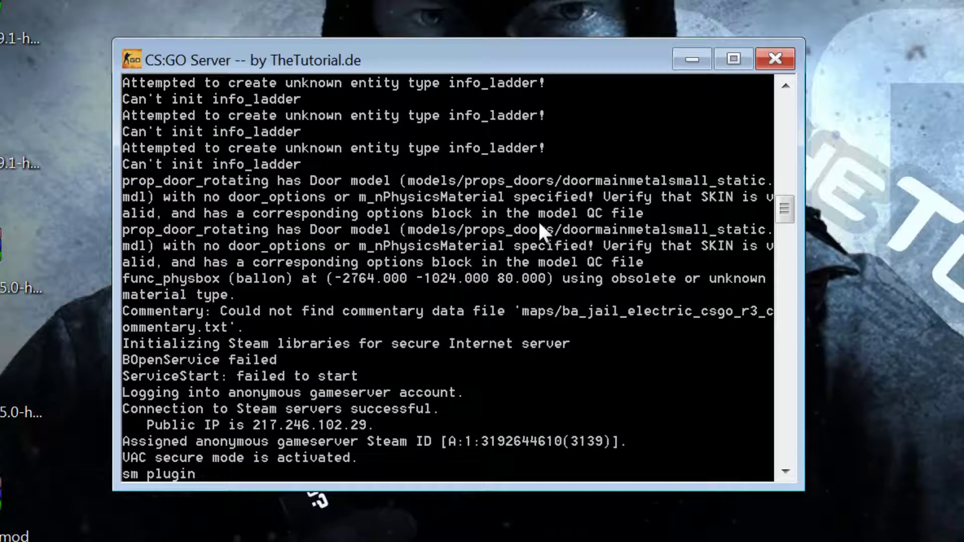
type(" list")
key("Return")
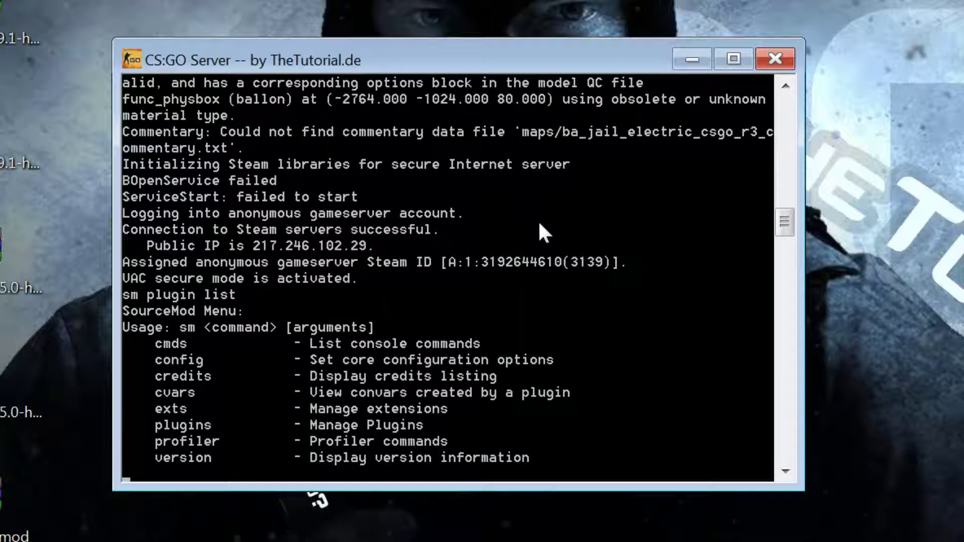
key("Up")
type("s")
key("Return")
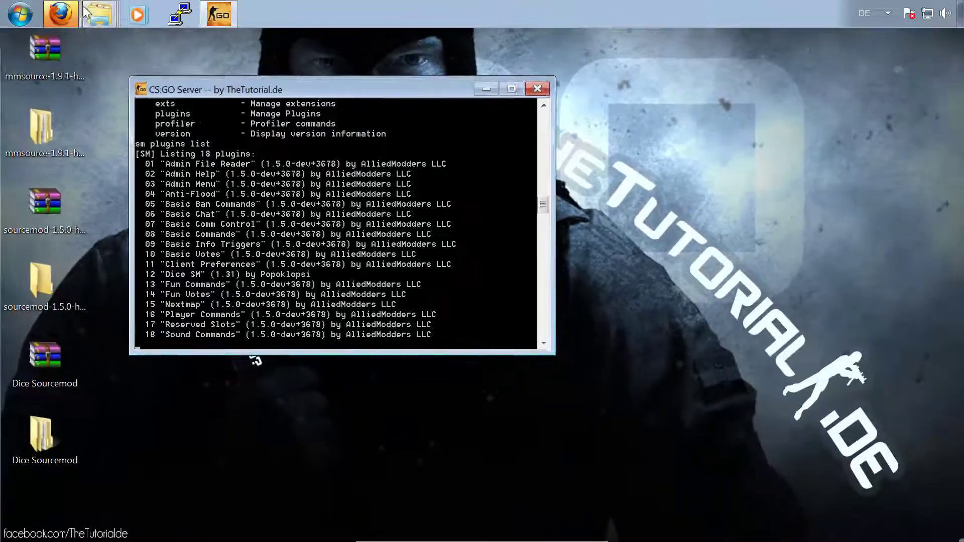
- Open dice_config.cfg from csgo's cfg\dice folder in Notepad++ and go through the dice number list to its General Settings section
left_click(65, 0)
left_click(99, 44)
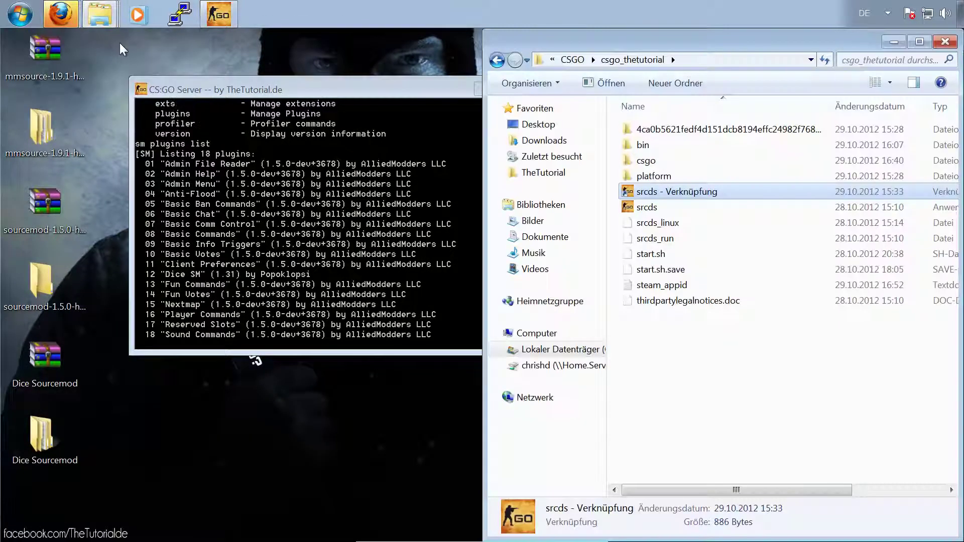
double_click(673, 155)
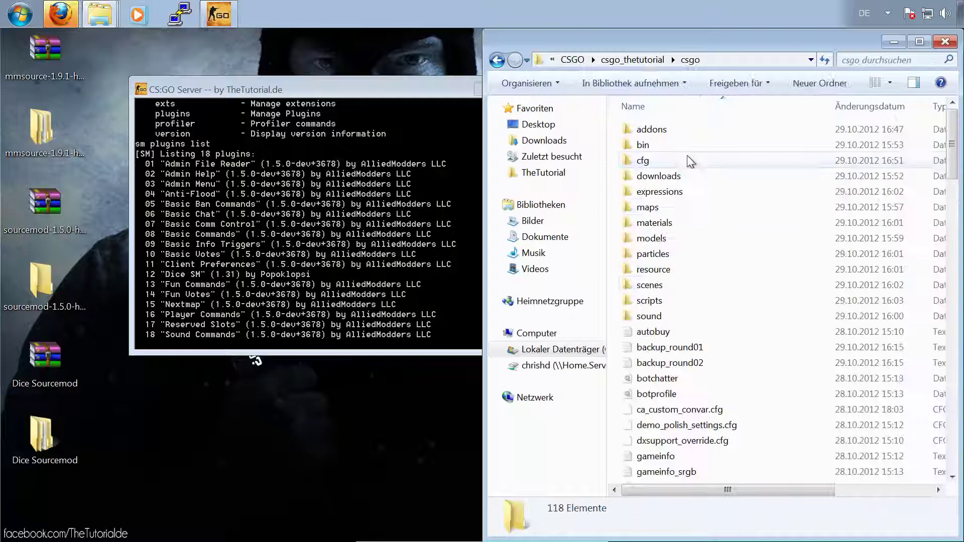
double_click(658, 160)
double_click(670, 129)
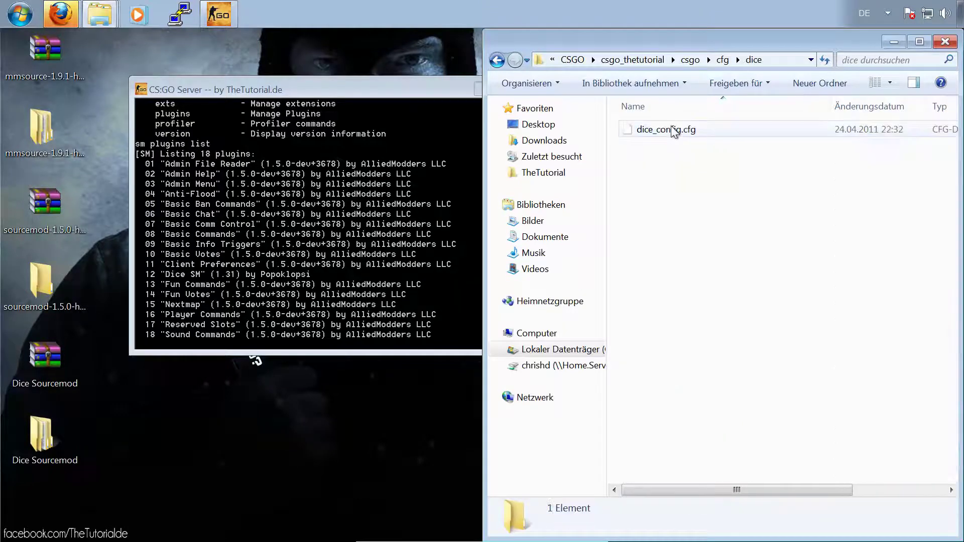
double_click(674, 129)
right_click(675, 129)
left_click(721, 151)
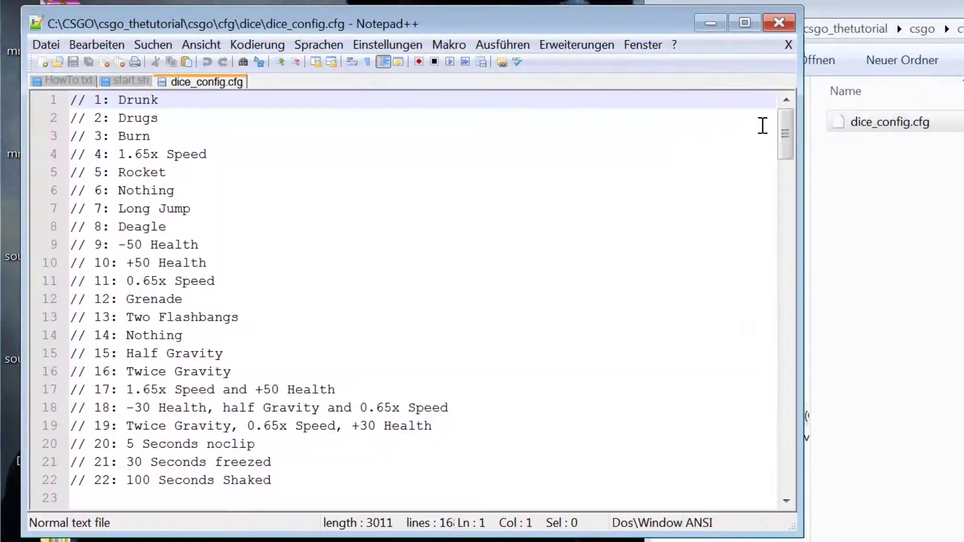
left_click(415, 208)
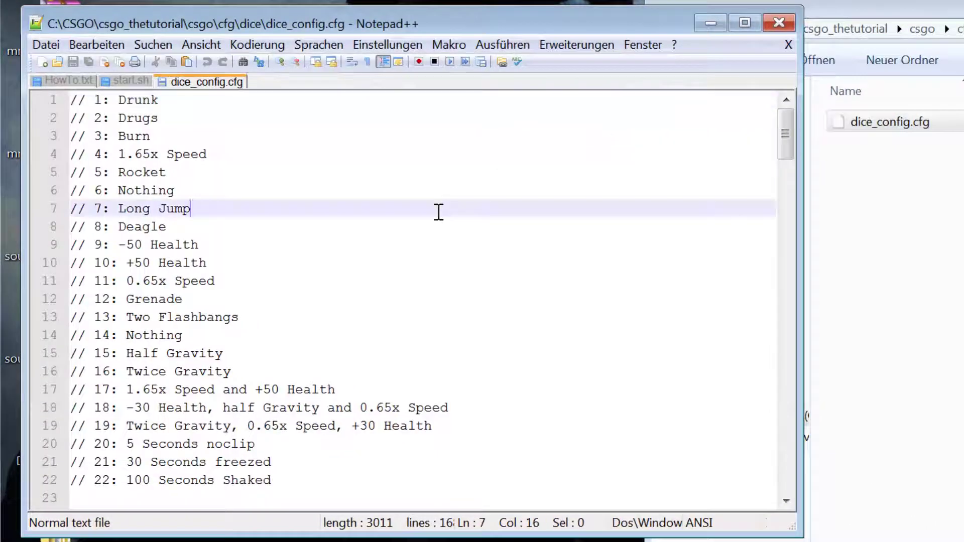
scroll(144, 129, "down", 9)
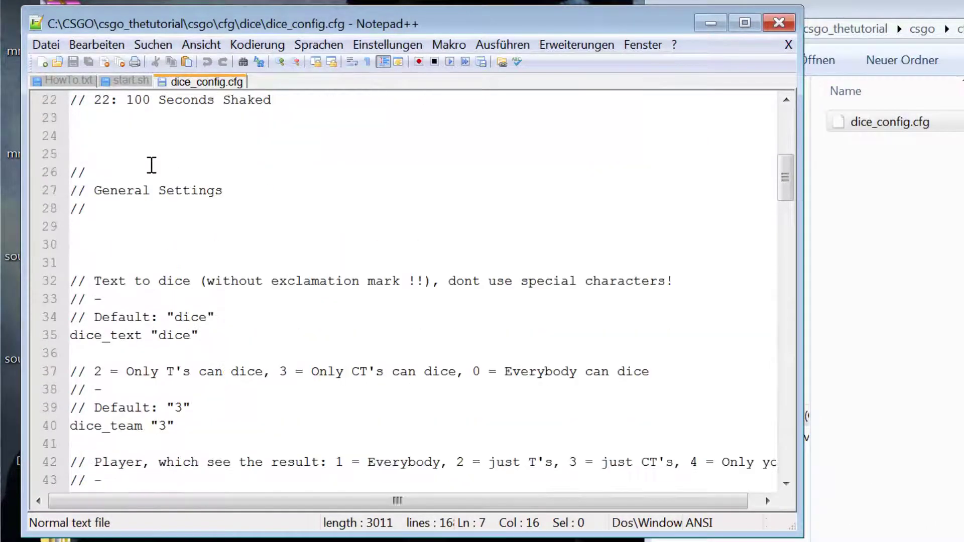